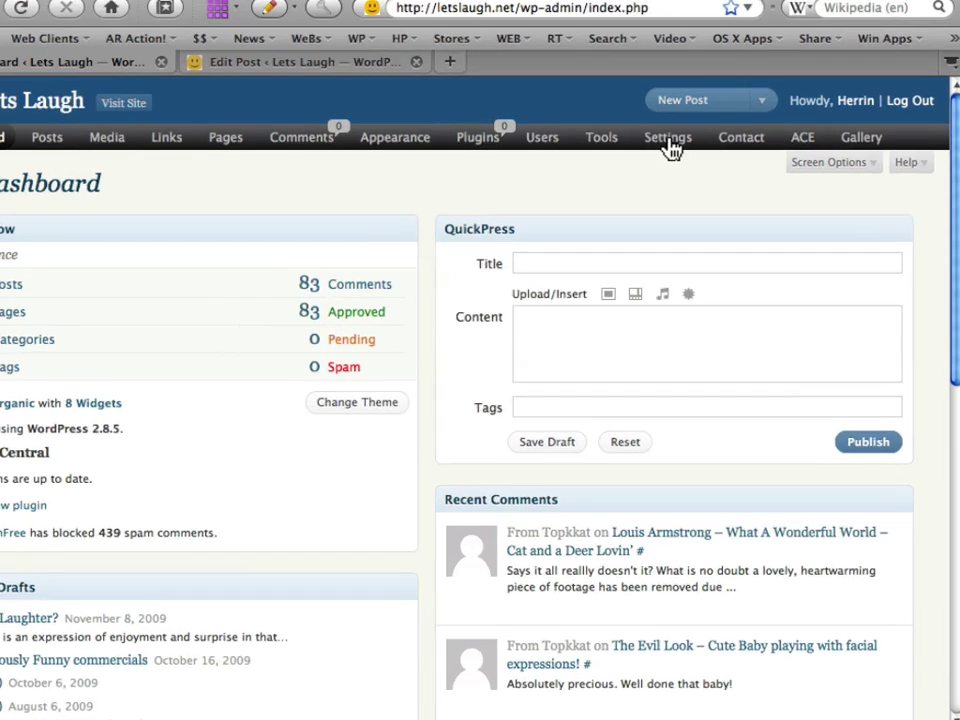
- Open the Insights plugin settings and examine the search result counts, Flickr image options and Google Maps module settings
mouse_move(686, 160)
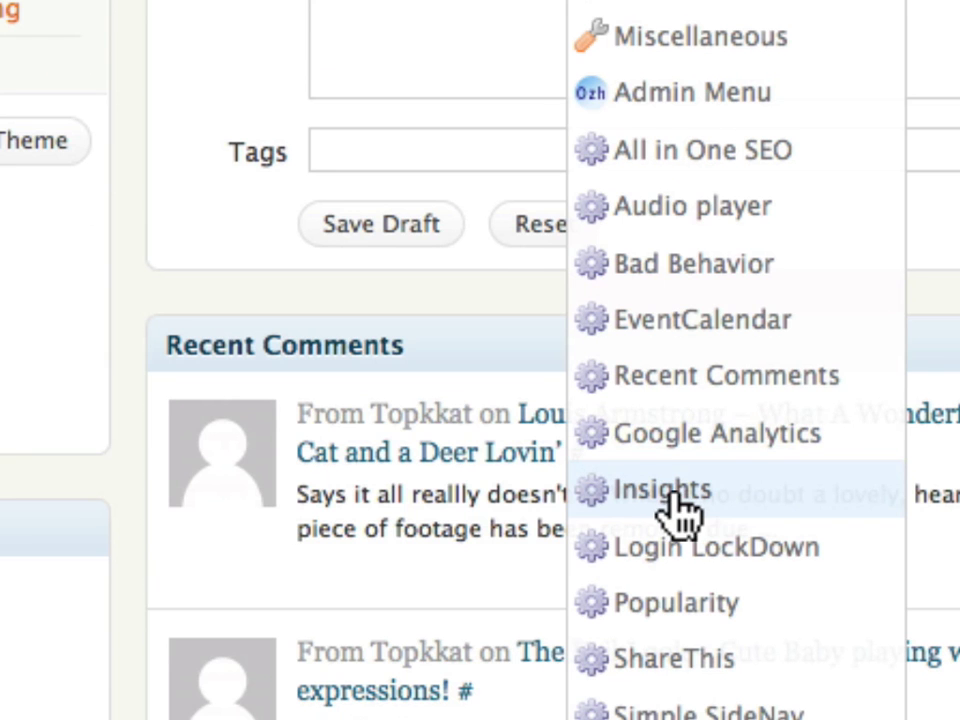
left_click(680, 512)
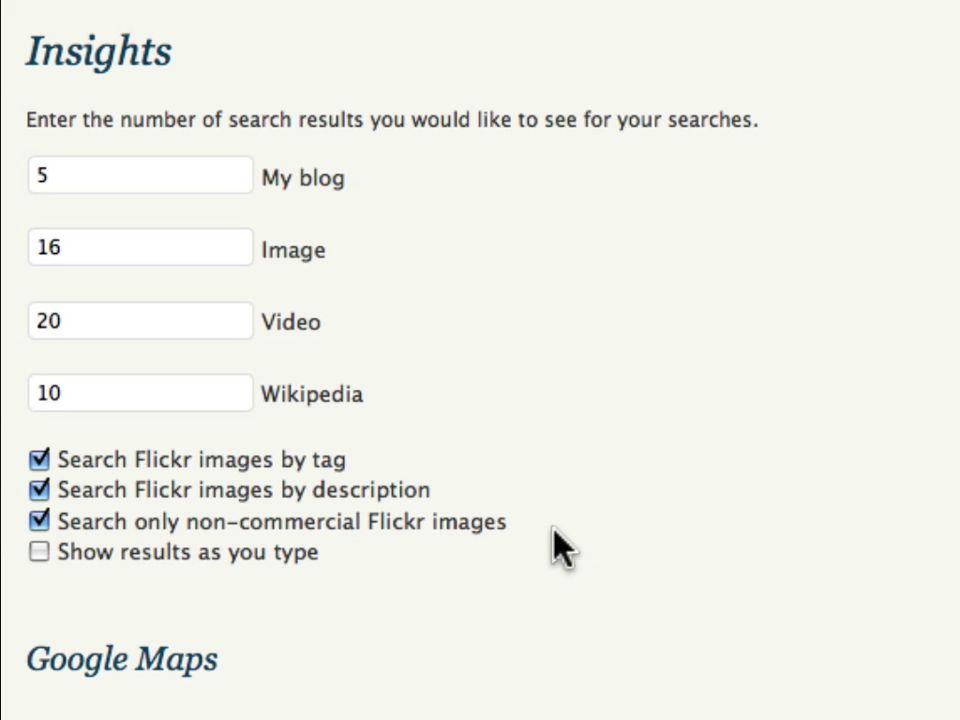
left_click_drag(505, 524, 62, 532)
left_click(737, 492)
scroll(630, 525, "down", 3)
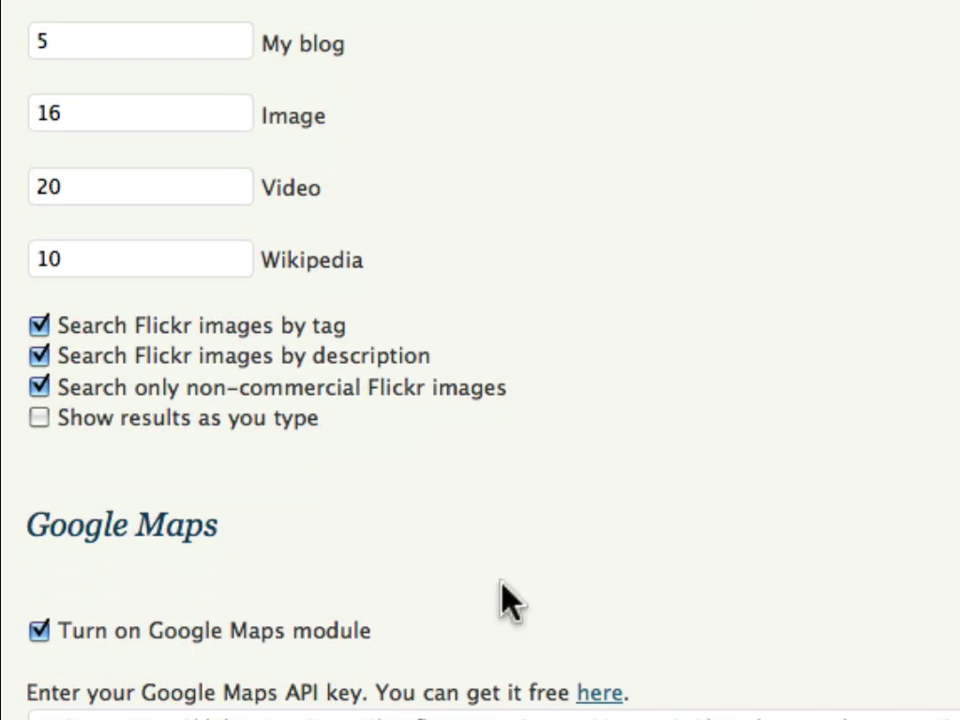
scroll(594, 600, "up", 2)
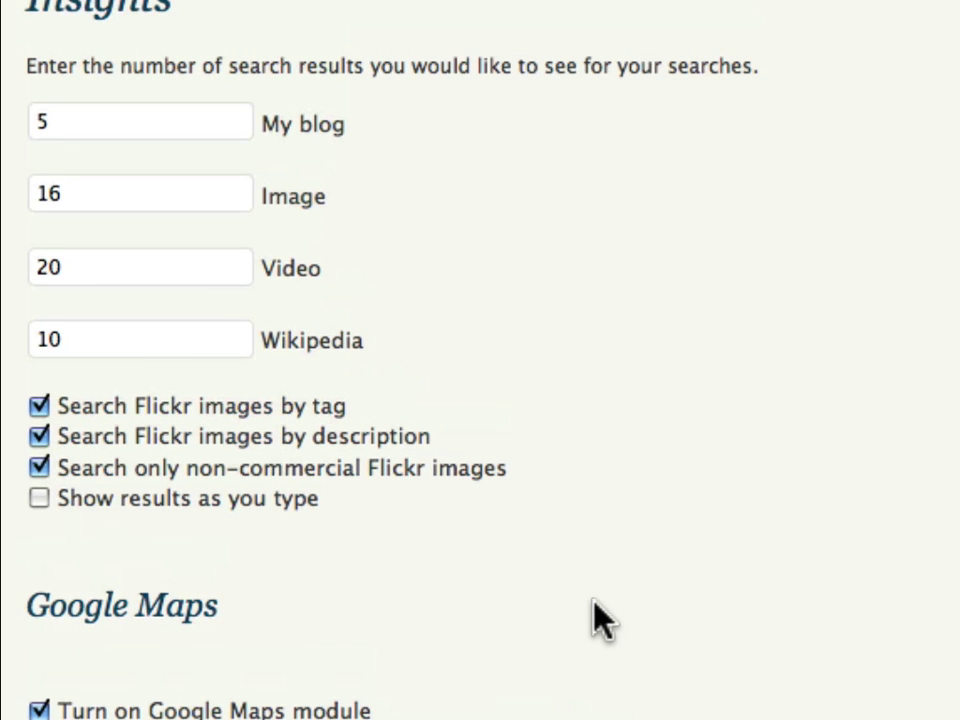
scroll(594, 602, "down", 2)
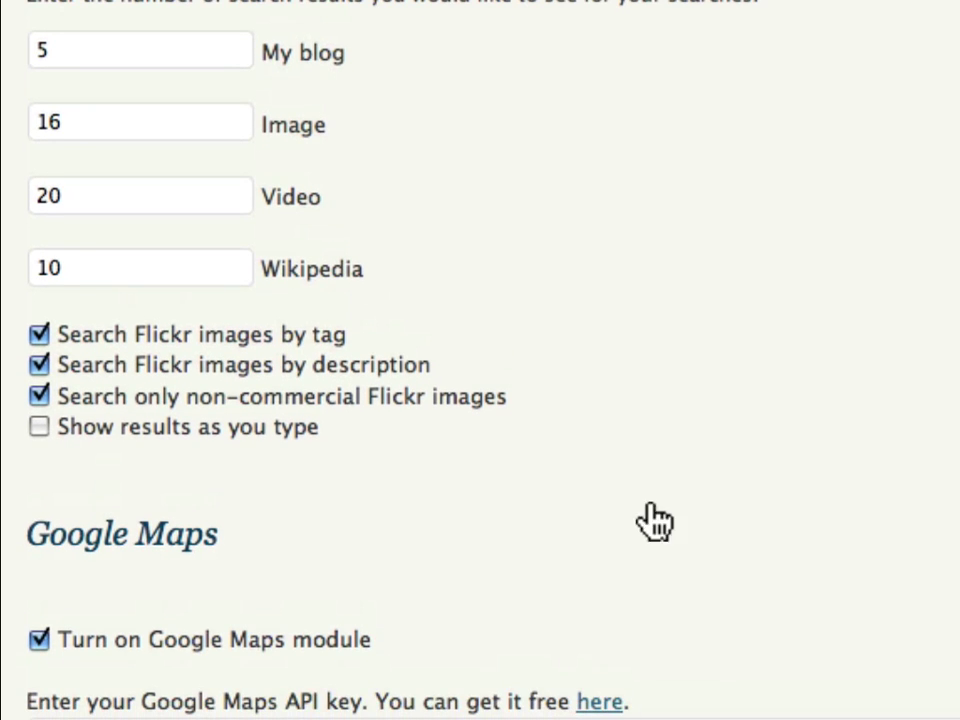
scroll(671, 443, "down", 5)
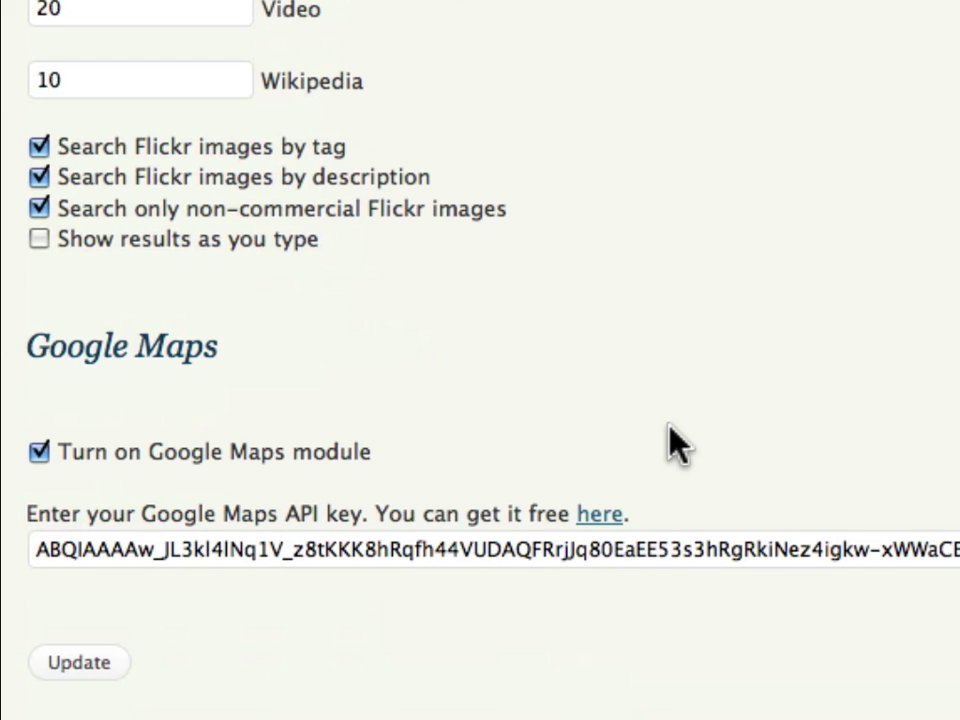
left_click_drag(955, 550, 508, 392)
left_click(757, 345)
scroll(759, 344, "up", 2)
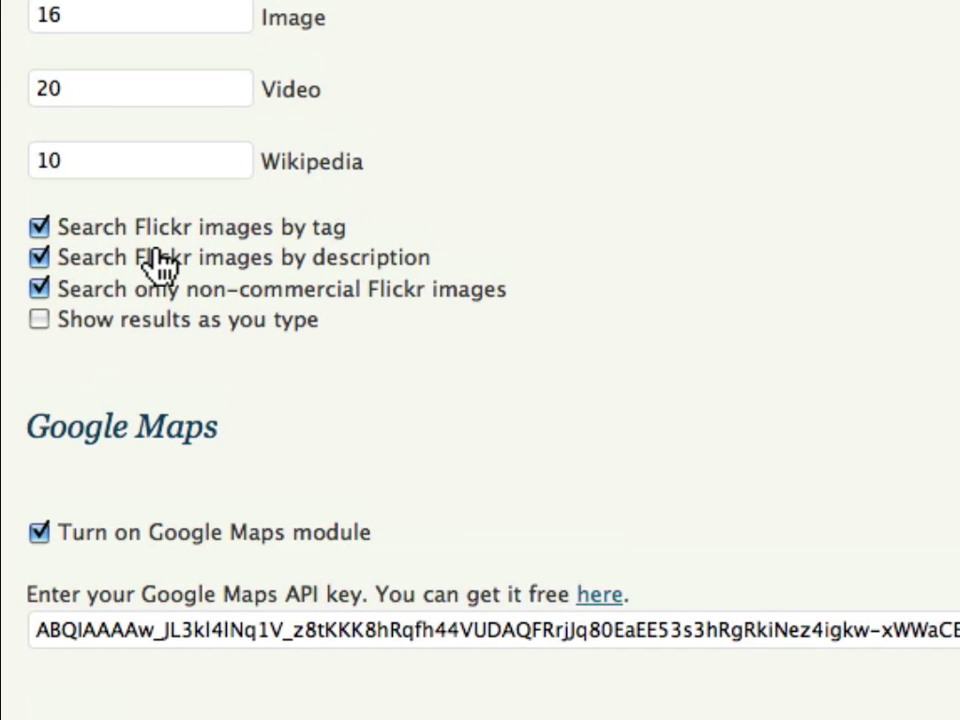
scroll(537, 204, "up", 4)
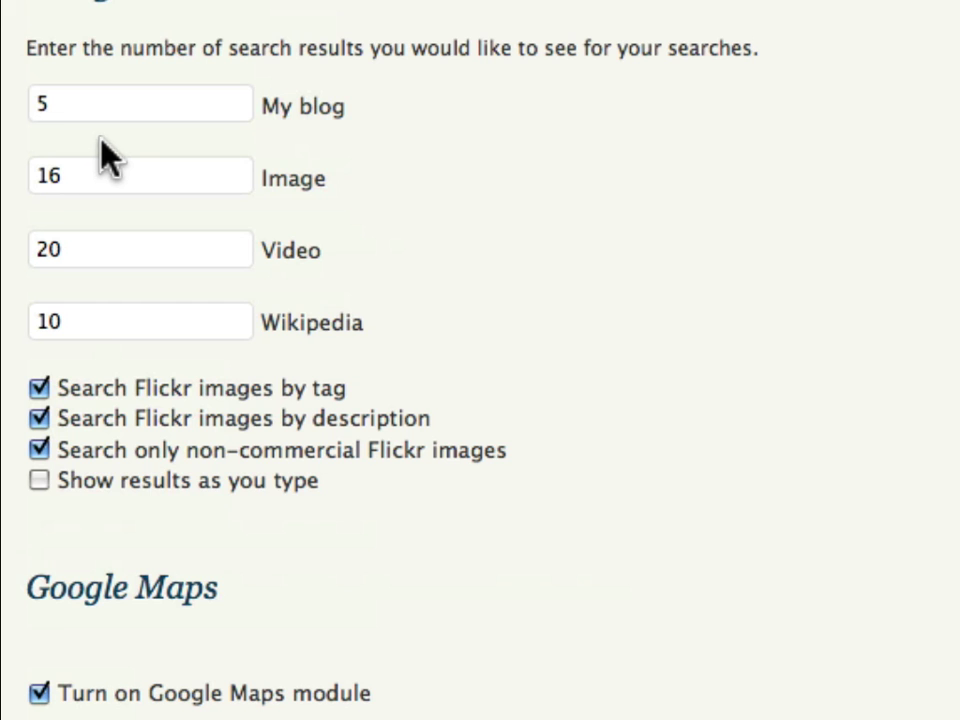
scroll(582, 237, "down", 4)
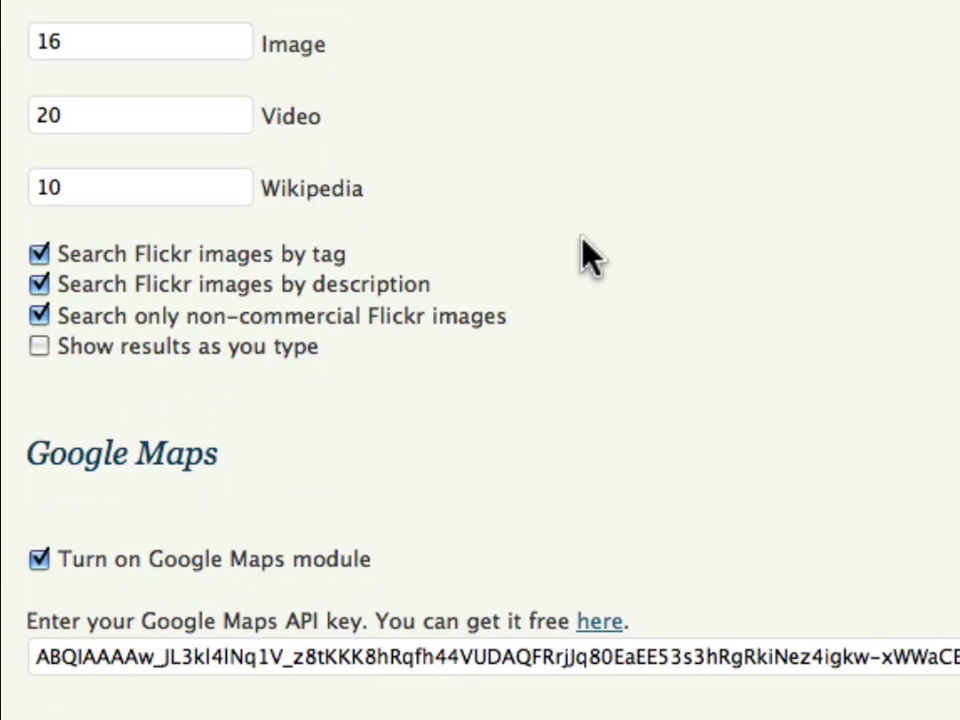
scroll(582, 237, "up", 4)
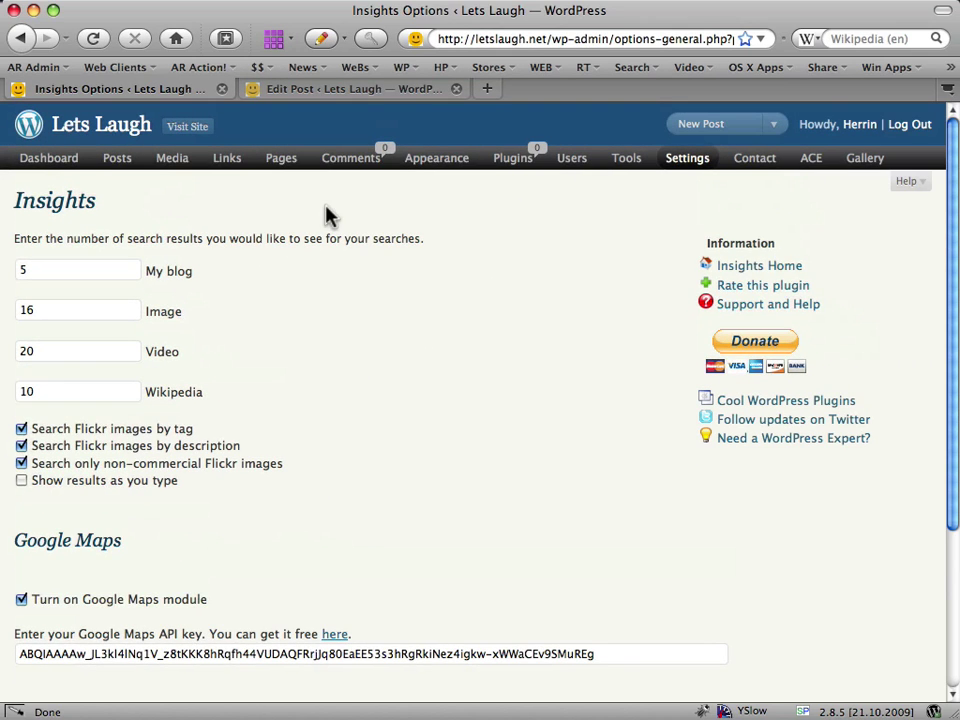
- Switch to the open edit page of the post "How Humour and Laughter affects the brain" and view its content editor
left_click(327, 92)
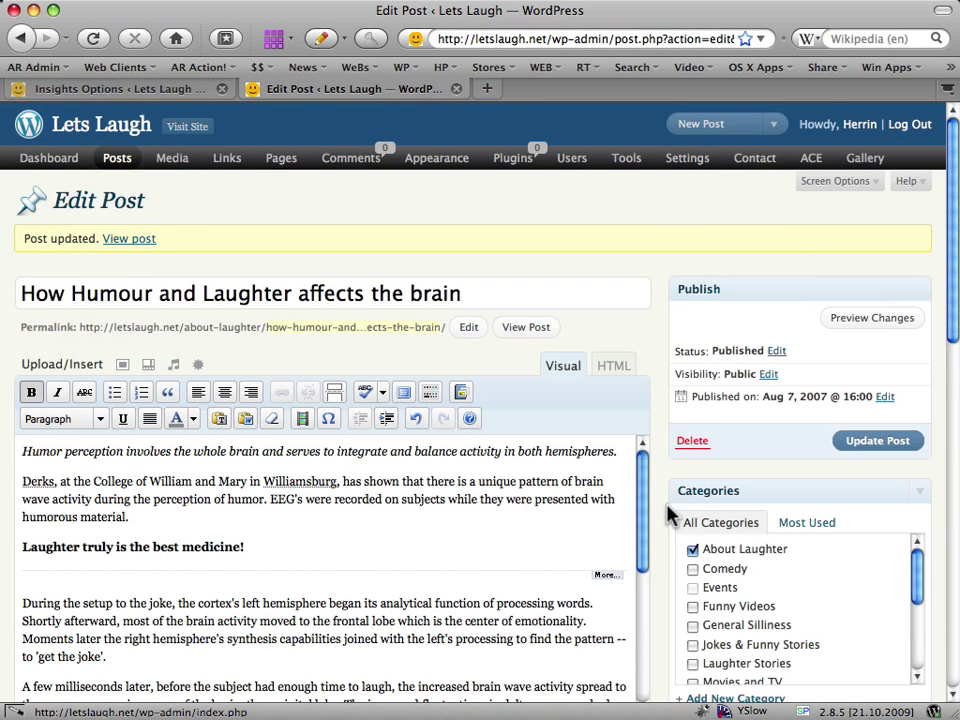
scroll(664, 514, "down", 3)
scroll(664, 514, "down", 2)
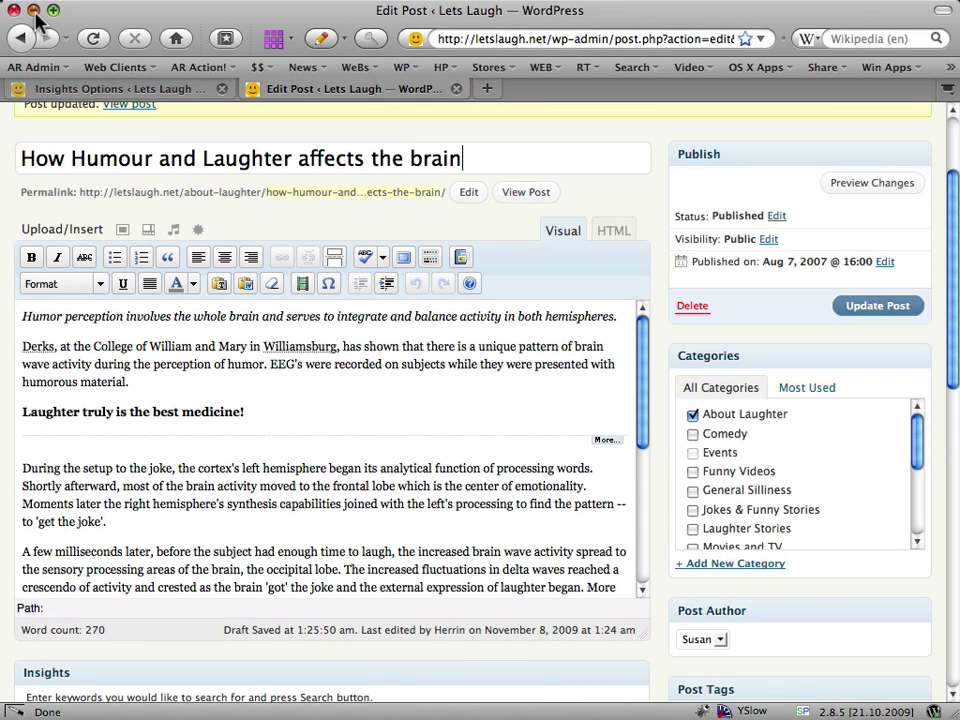
- Minimize the editor window and read through the published version of the laughter article down to its closing sections
left_click(33, 11)
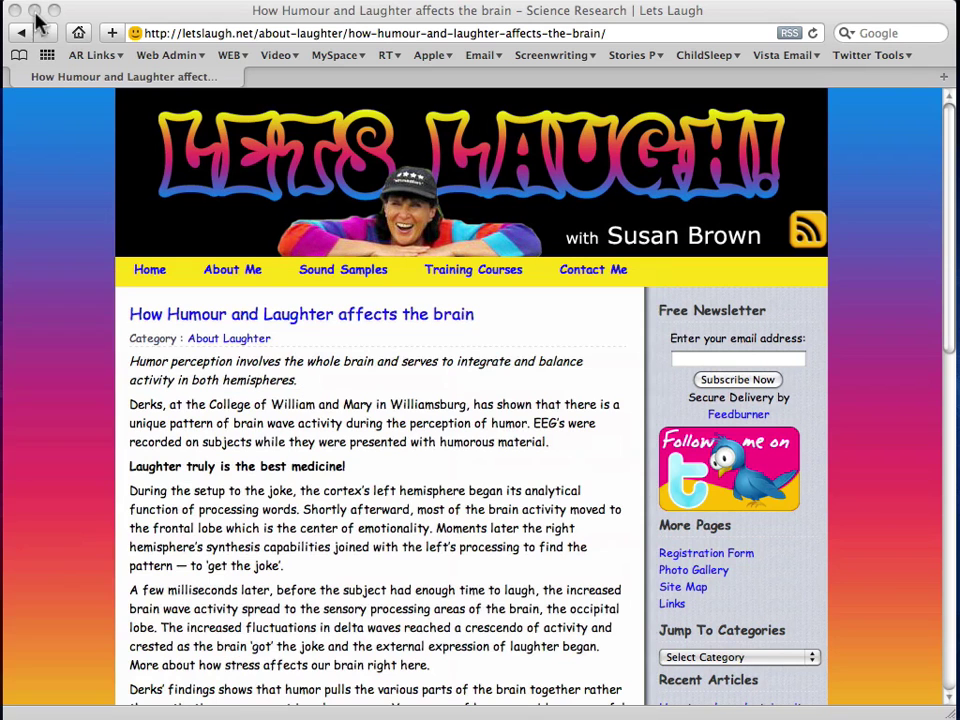
left_click(348, 429)
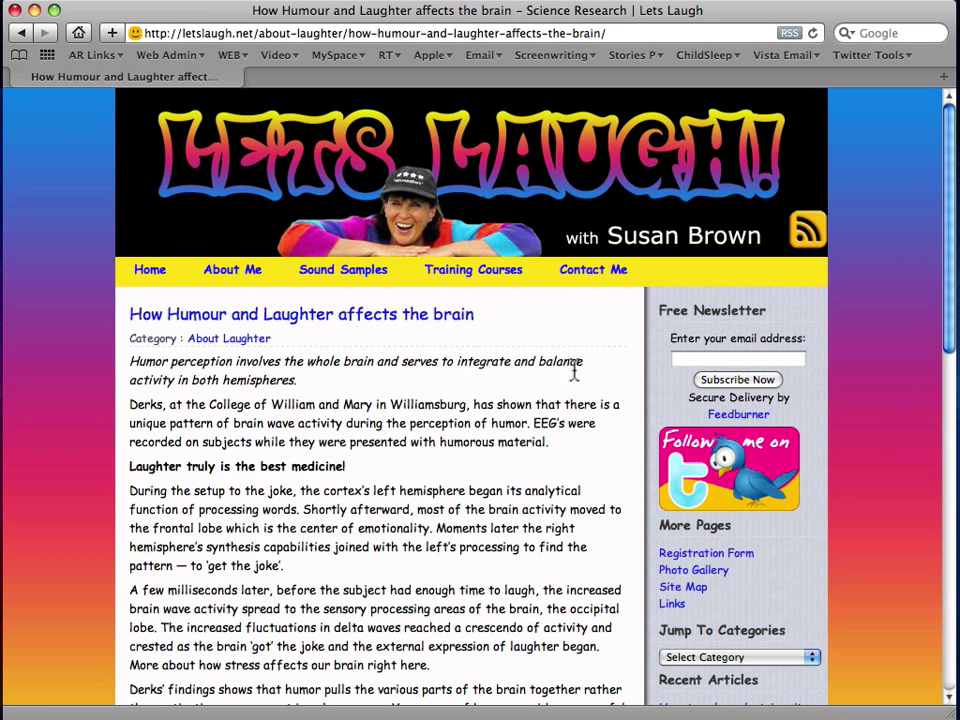
scroll(350, 478, "down", 5)
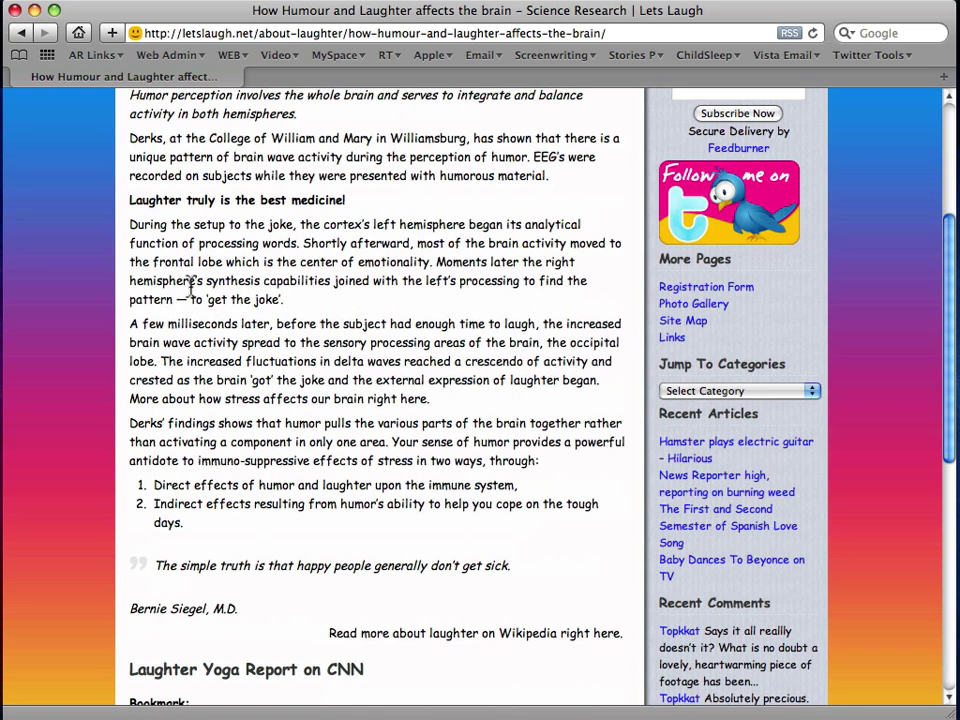
left_click_drag(178, 300, 300, 302)
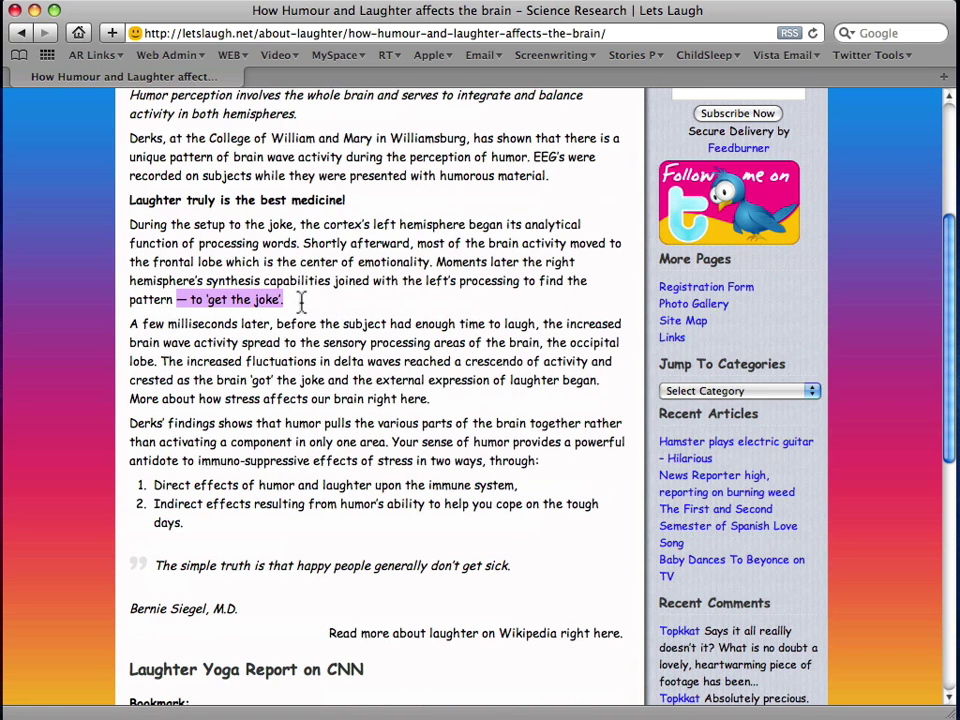
left_click(430, 505)
scroll(388, 500, "down", 2)
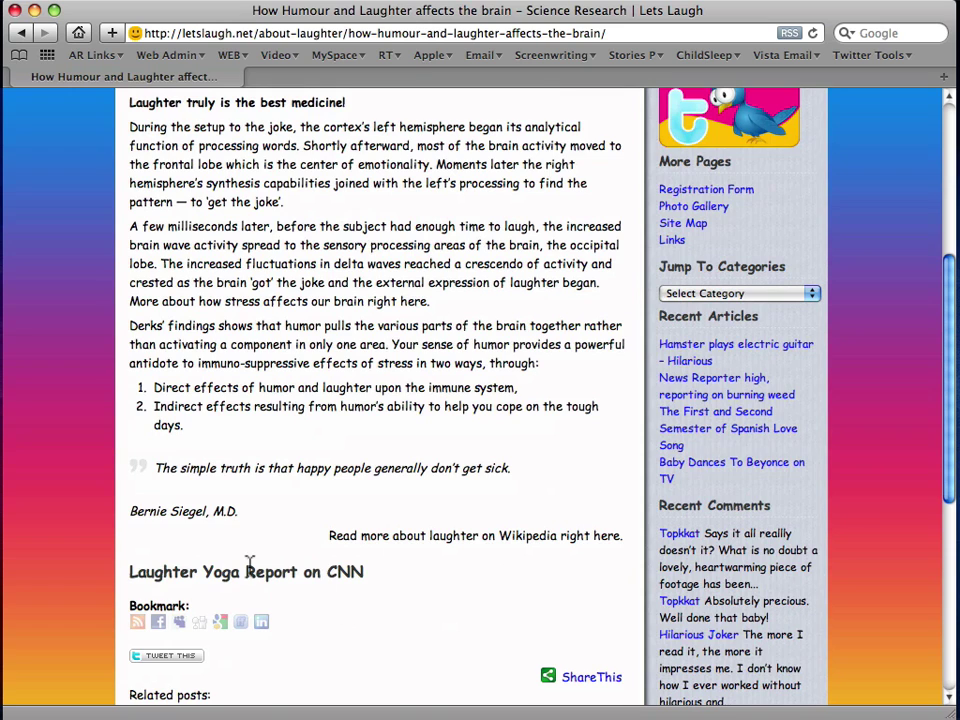
scroll(249, 253, "up", 7)
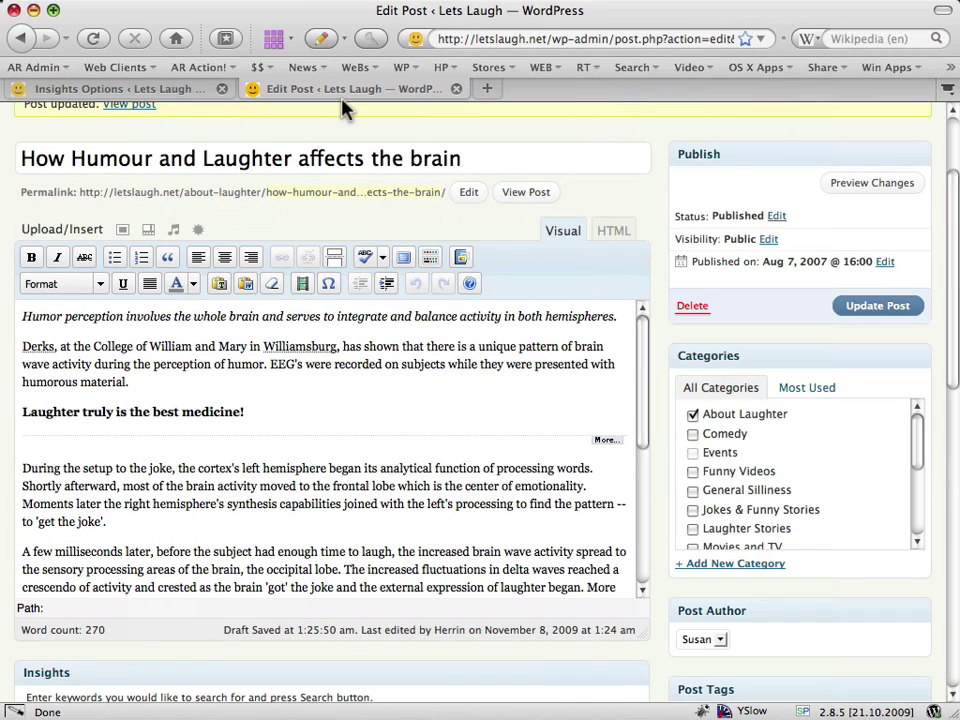
- In the post editor, place the cursor before the opening paragraph and search Insights for Images with the keywords "brain scan"
scroll(385, 468, "up", 3)
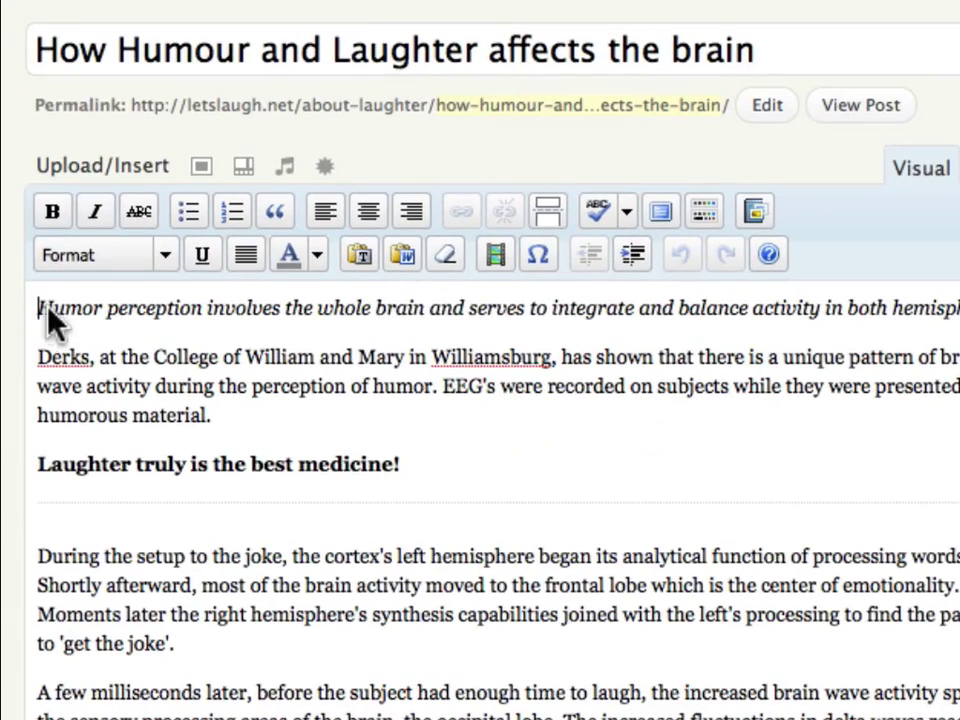
left_click(22, 406)
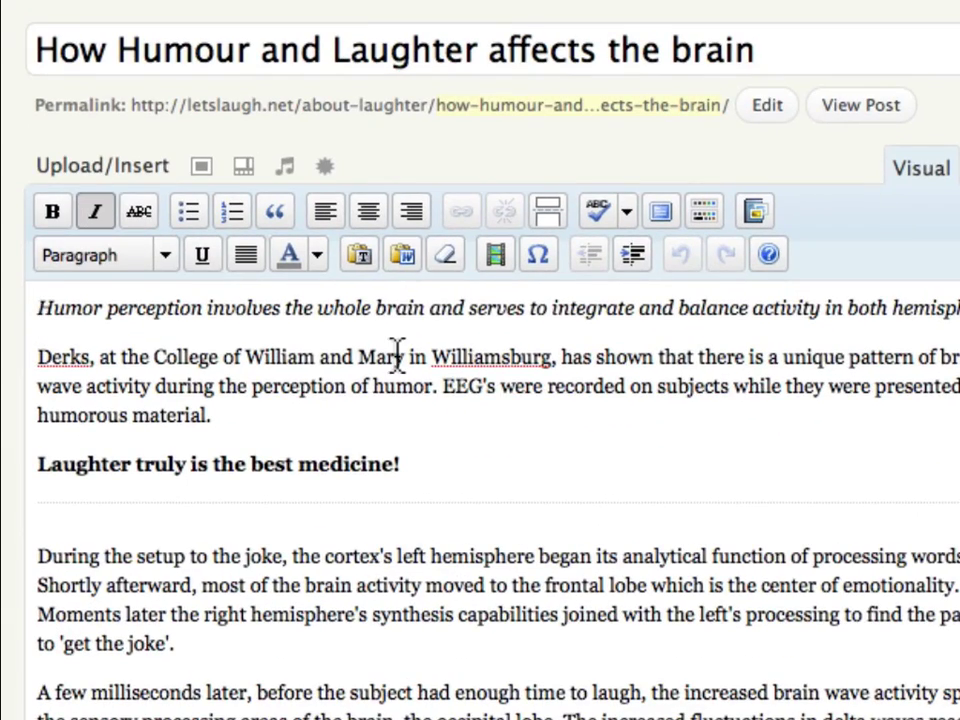
scroll(600, 666, "down", 1)
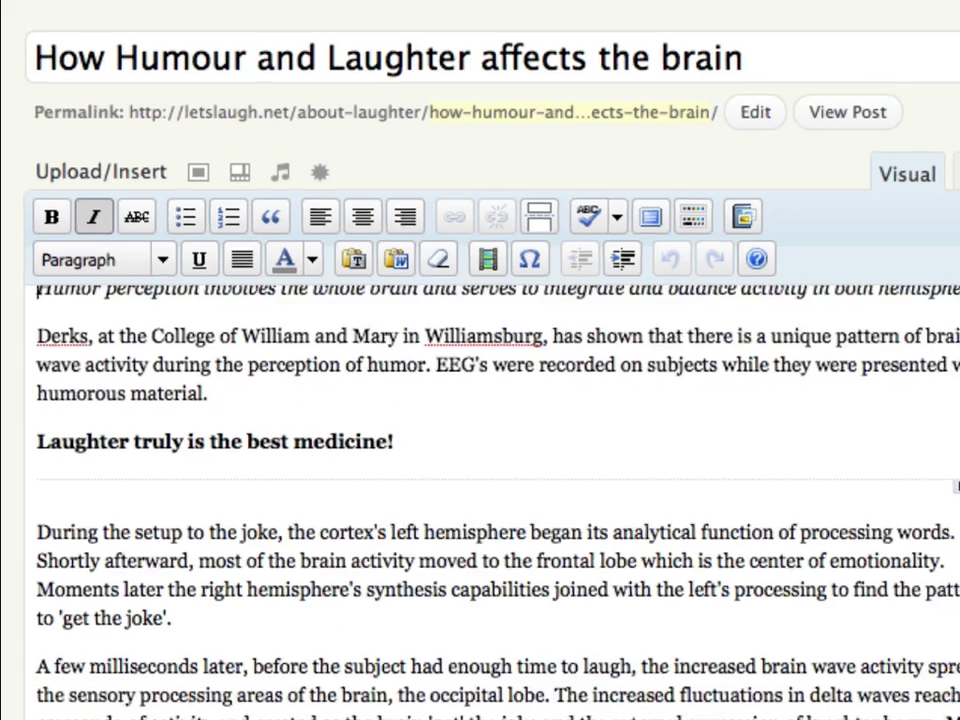
scroll(670, 485, "down", 6)
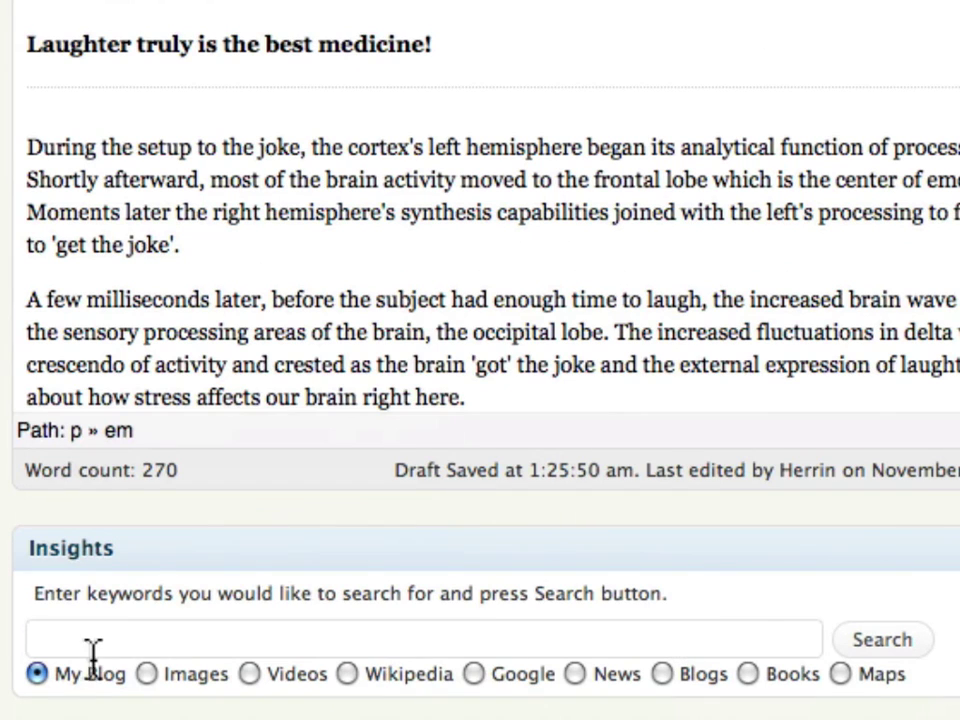
left_click(51, 530)
type("brain scan")
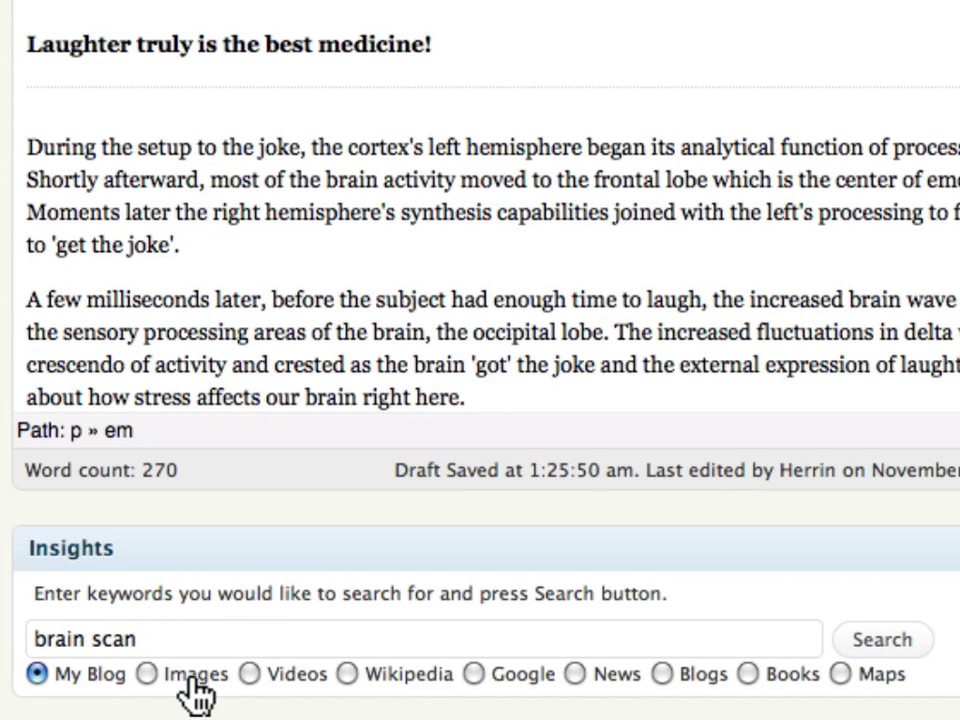
left_click(147, 674)
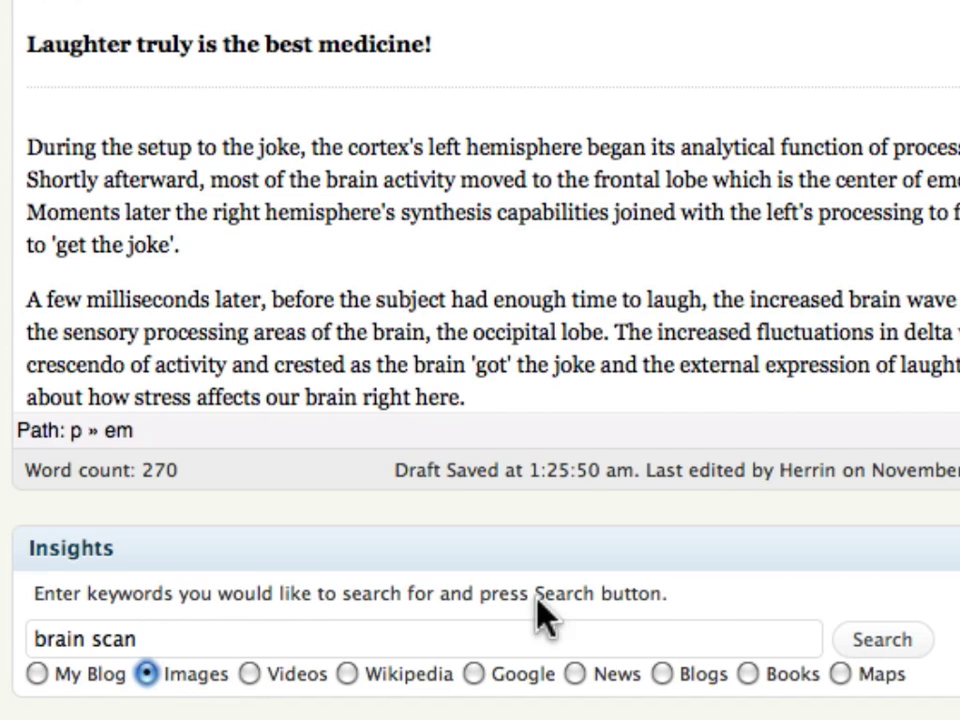
left_click(888, 648)
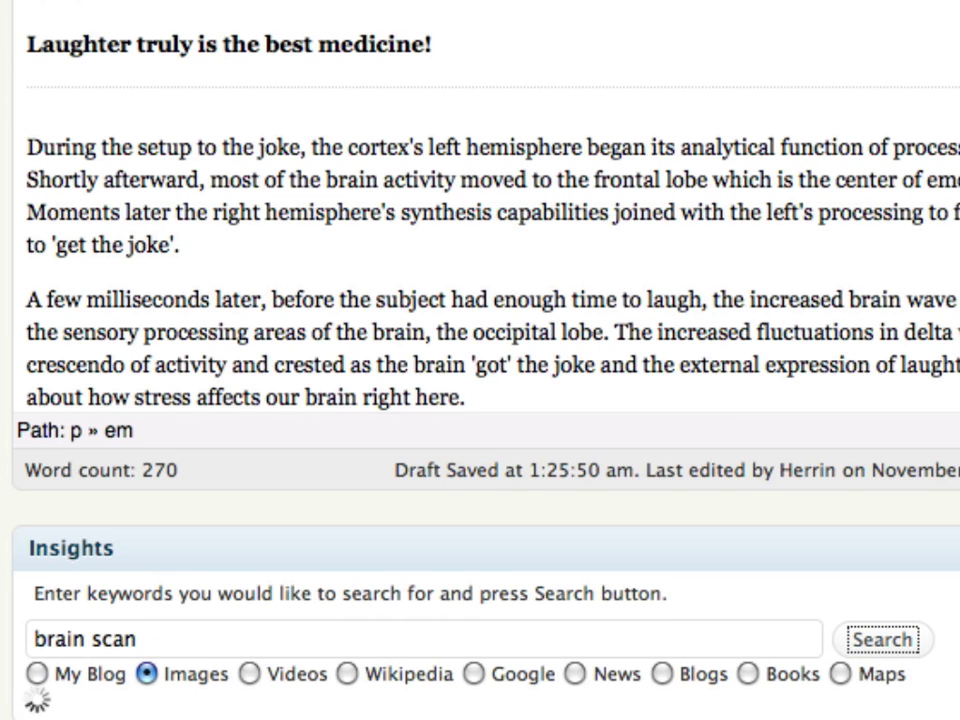
- Insert the top-view brain scan showing both eyeballs into the post at Normal (240px) size and check the available image sizes
scroll(480, 360, "down", 2)
scroll(480, 360, "down", 6)
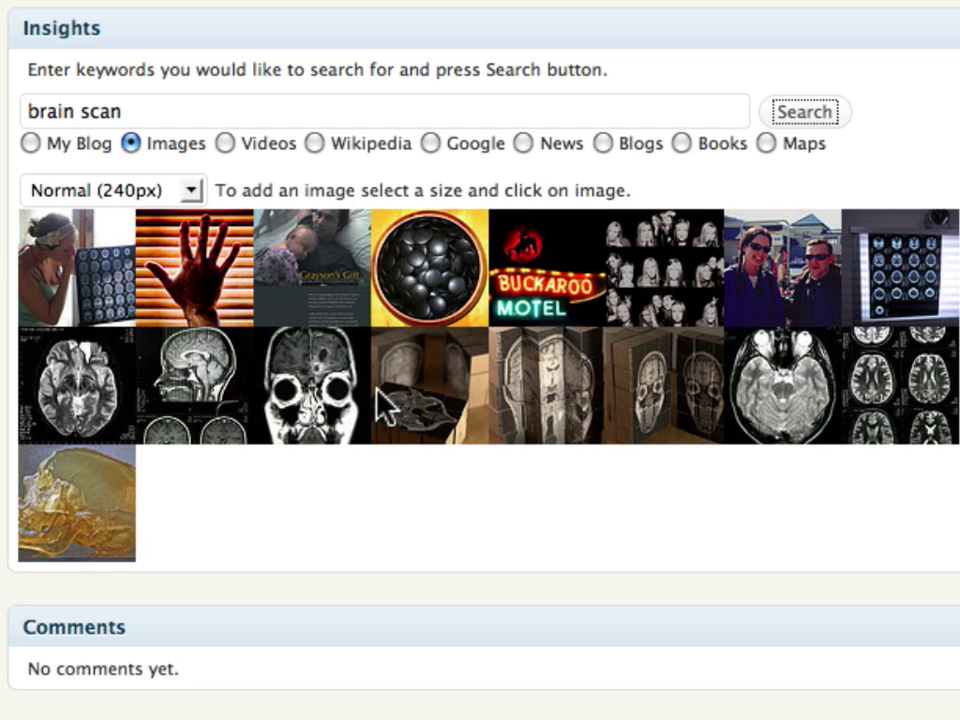
left_click(776, 382)
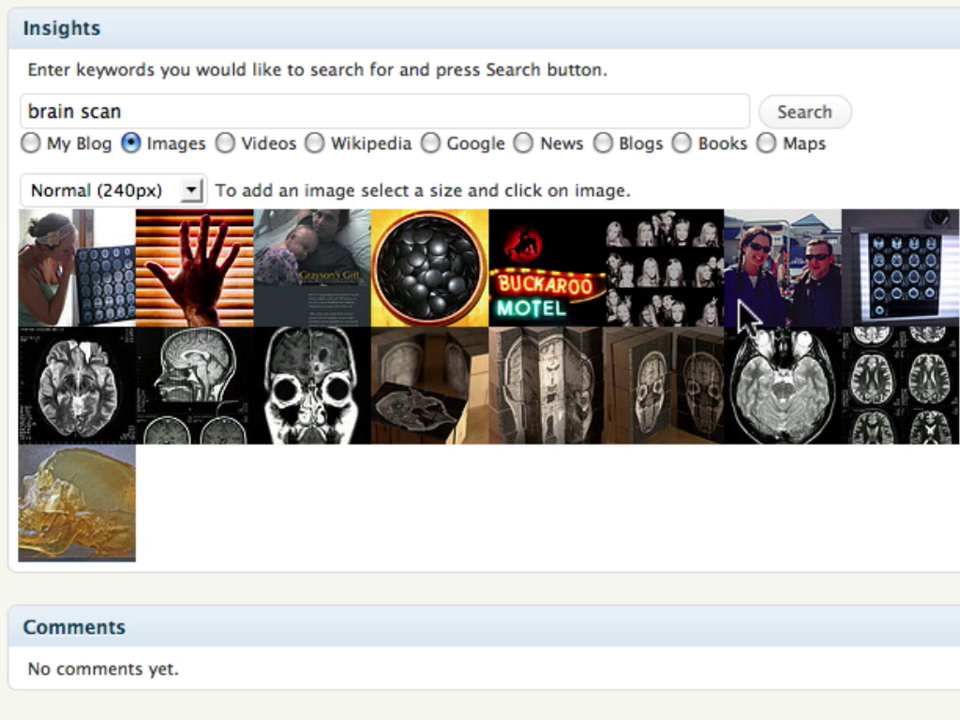
left_click(86, 192)
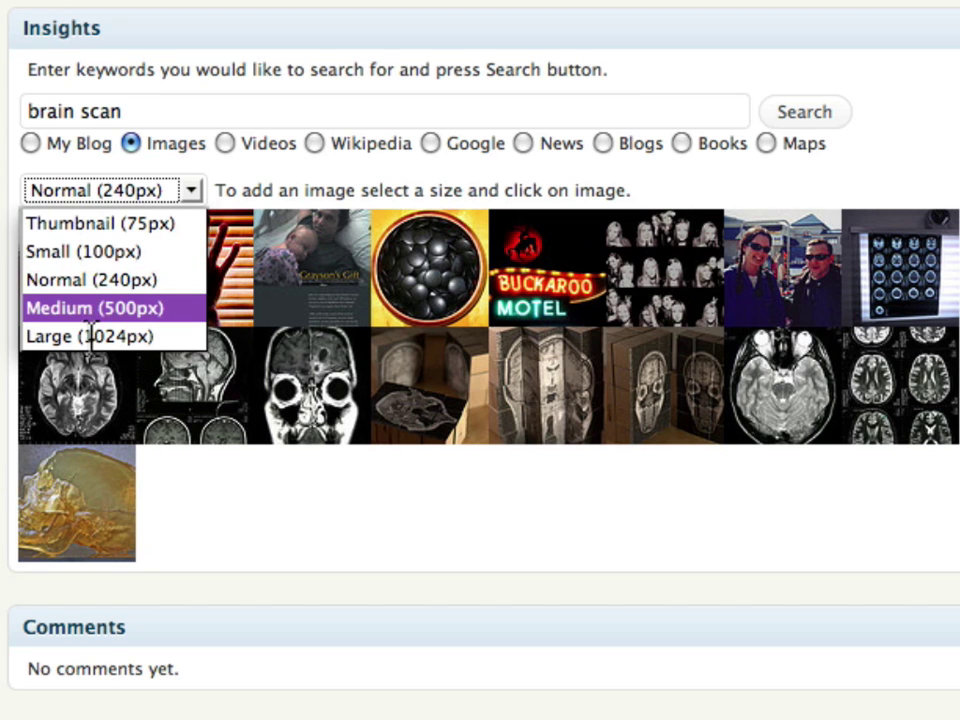
left_click(291, 514)
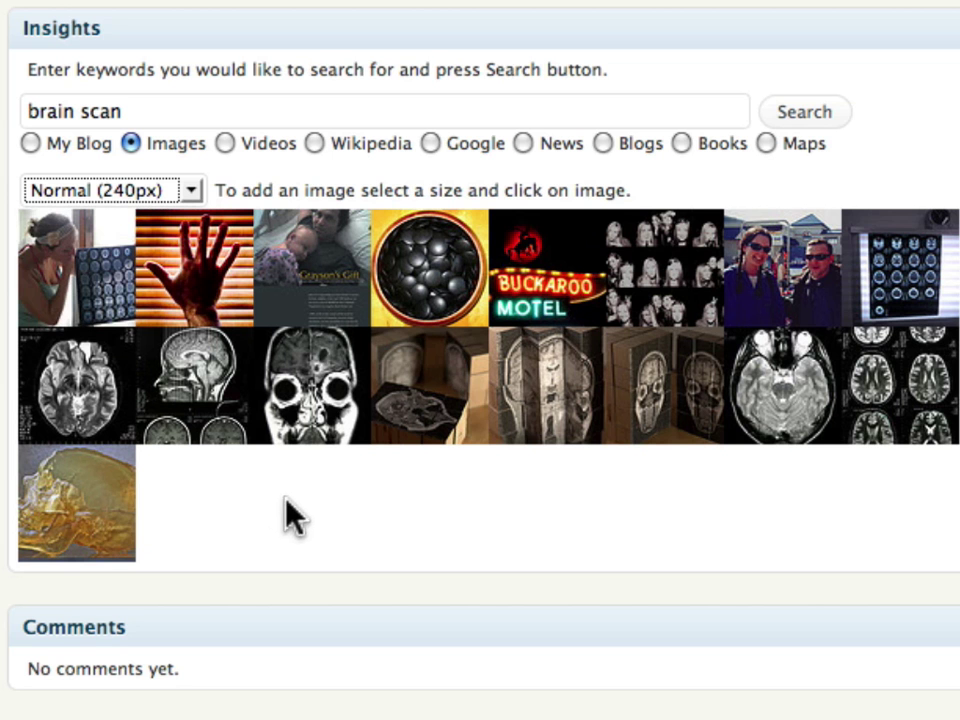
scroll(788, 555, "up", 10)
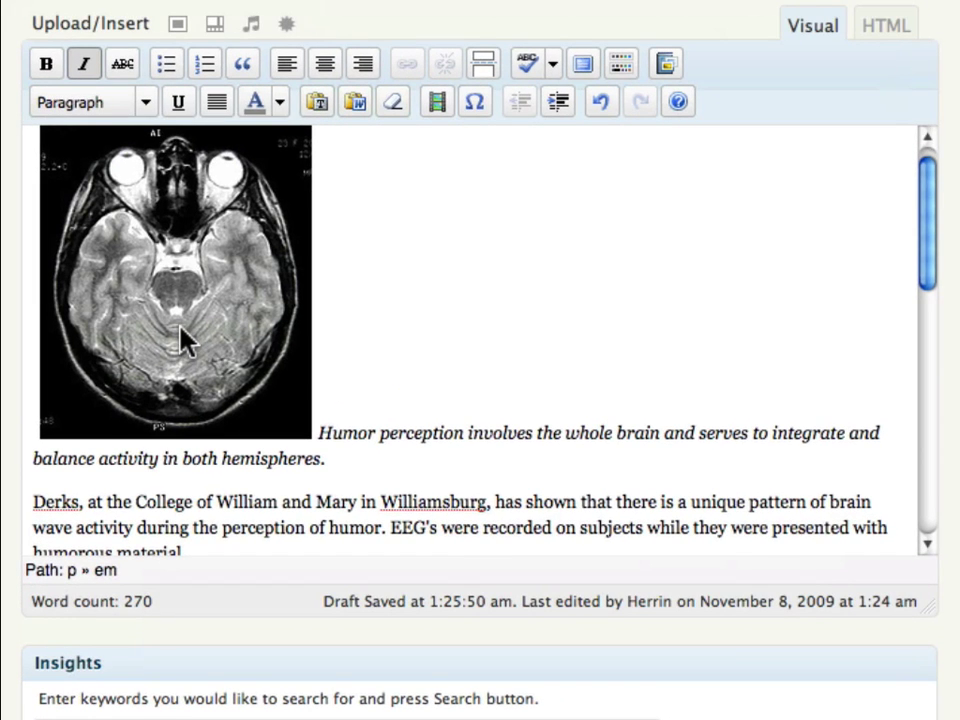
- Edit the inserted brain scan image to set its alignment to Right and update it in the post
left_click(183, 340)
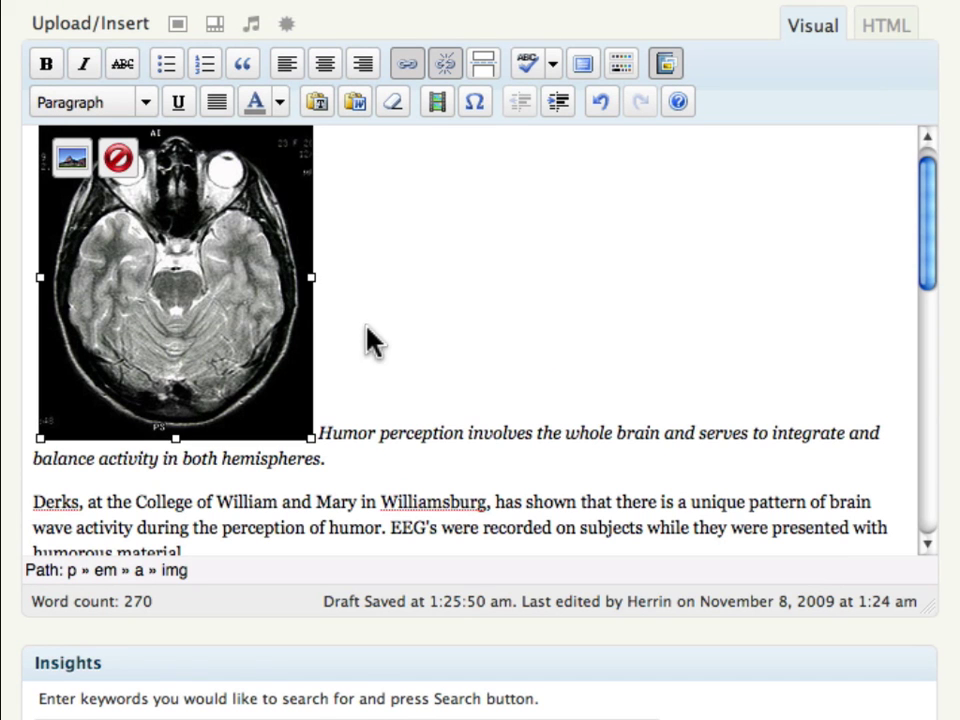
left_click(373, 339)
left_click(168, 330)
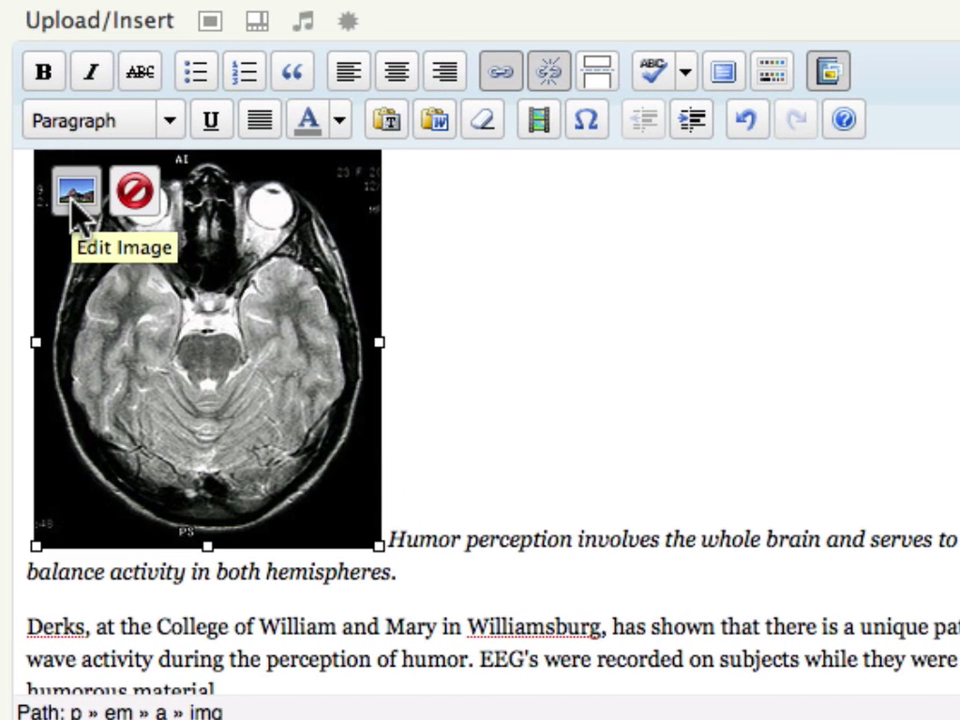
left_click(74, 202)
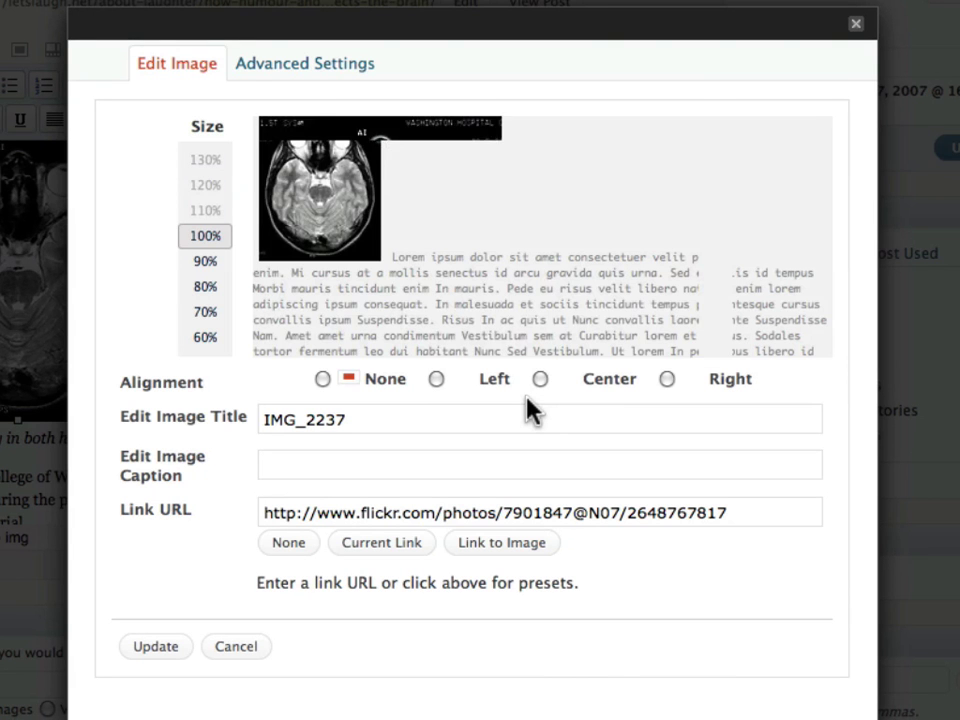
left_click(666, 379)
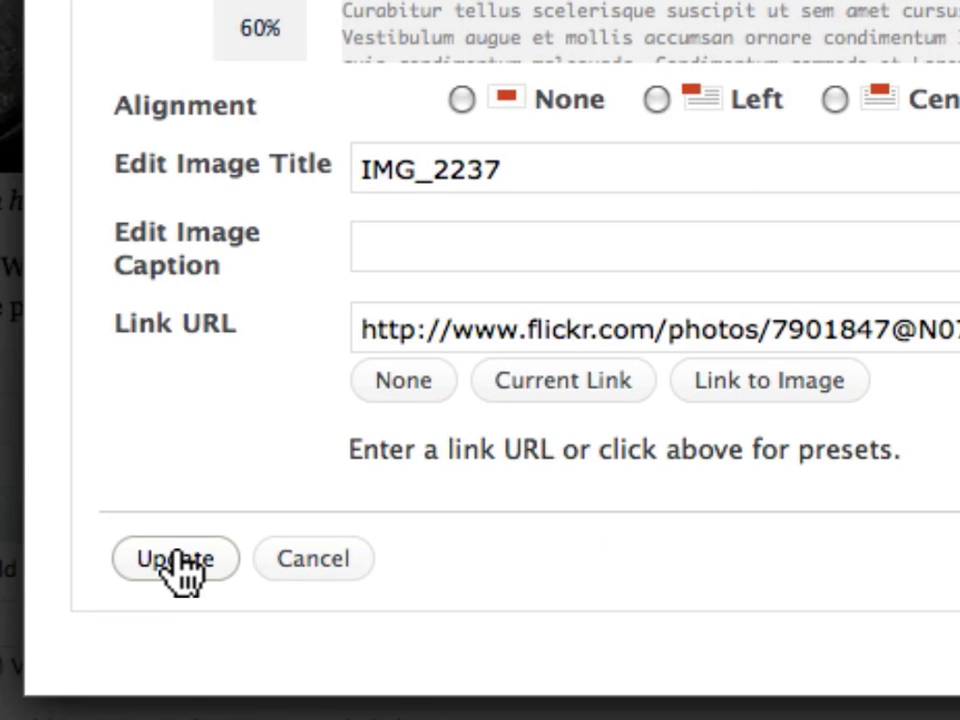
left_click(157, 645)
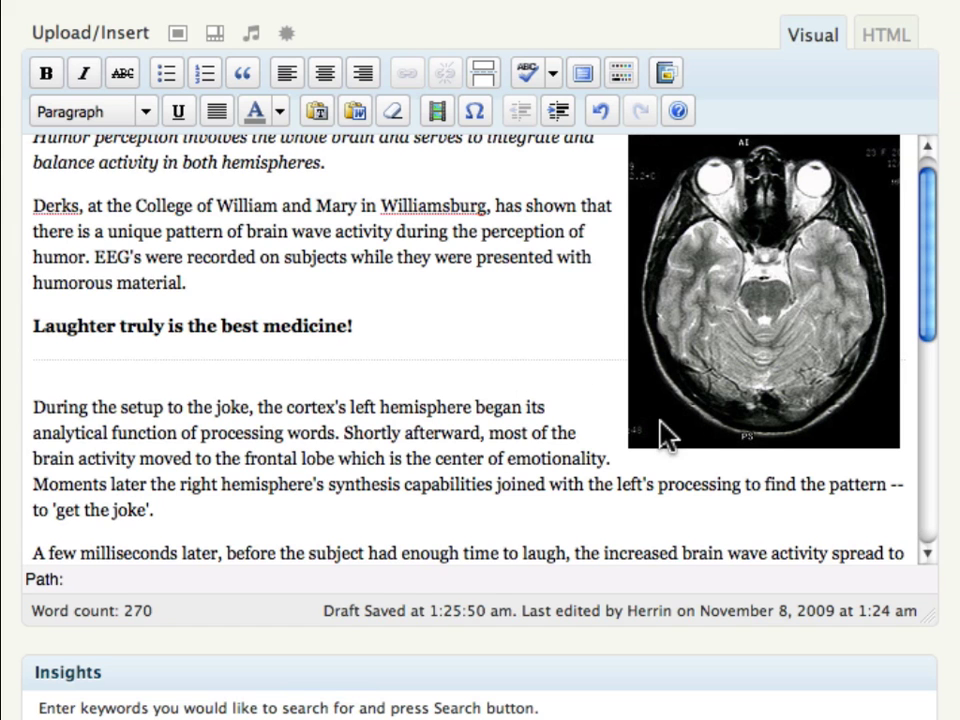
- Shrink the right-aligned brain scan image proportionally to a little over half its width beside the opening paragraphs
left_click(638, 440)
left_click_drag(629, 447, 751, 320)
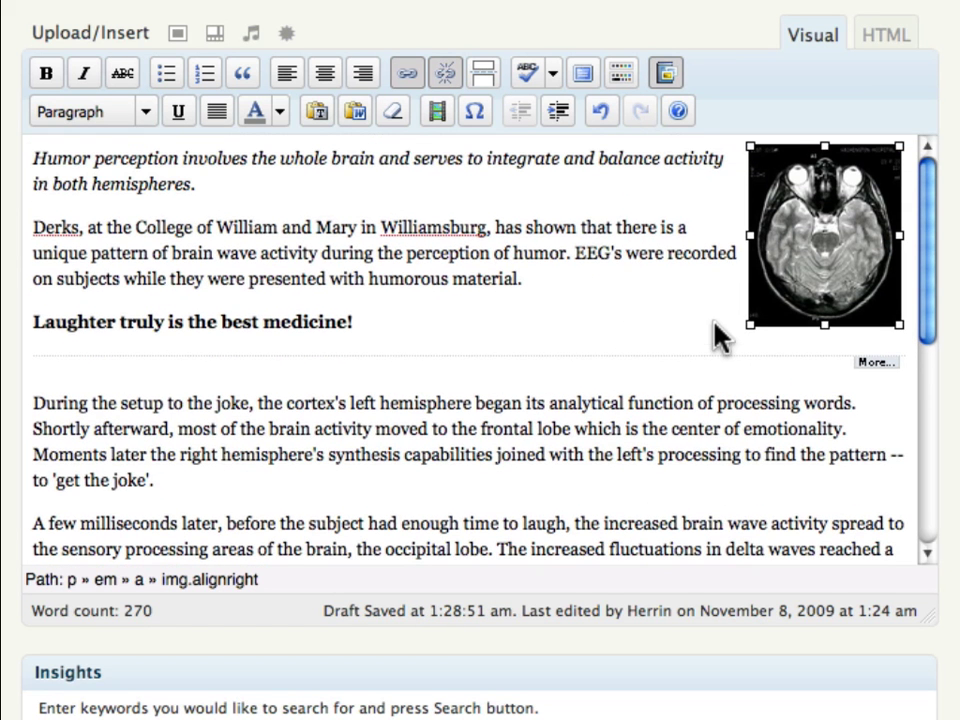
left_click(506, 300)
- Select "right here" in the sentence about how stress affects the brain and search Insights' My Blog for "stress"
scroll(506, 298, "down", 1)
scroll(506, 300, "down", 3)
scroll(508, 302, "down", 5)
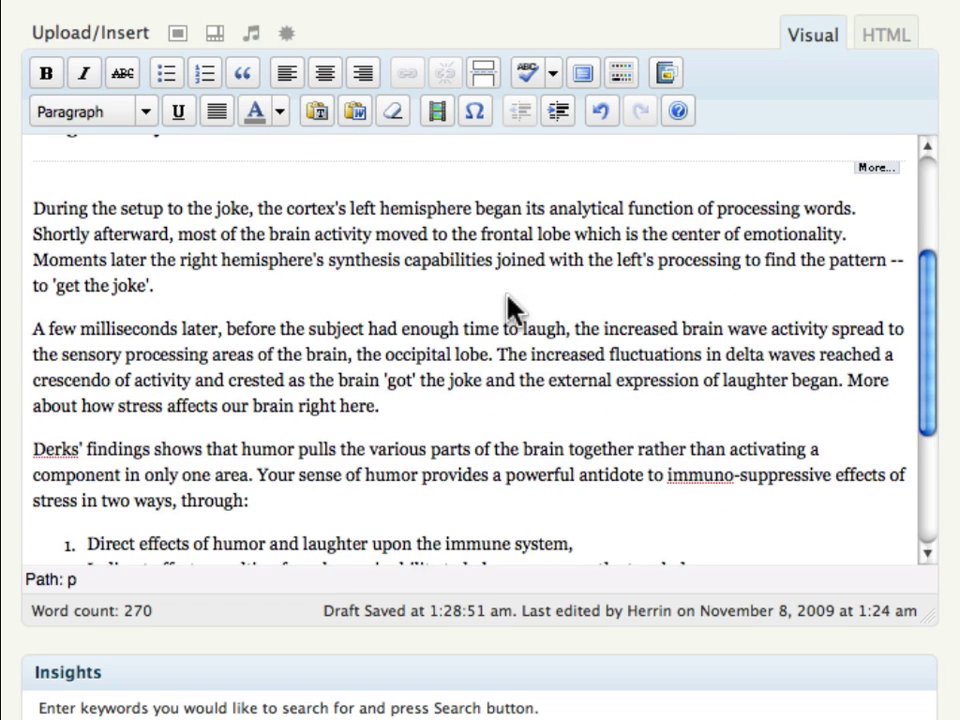
scroll(508, 305, "down", 1)
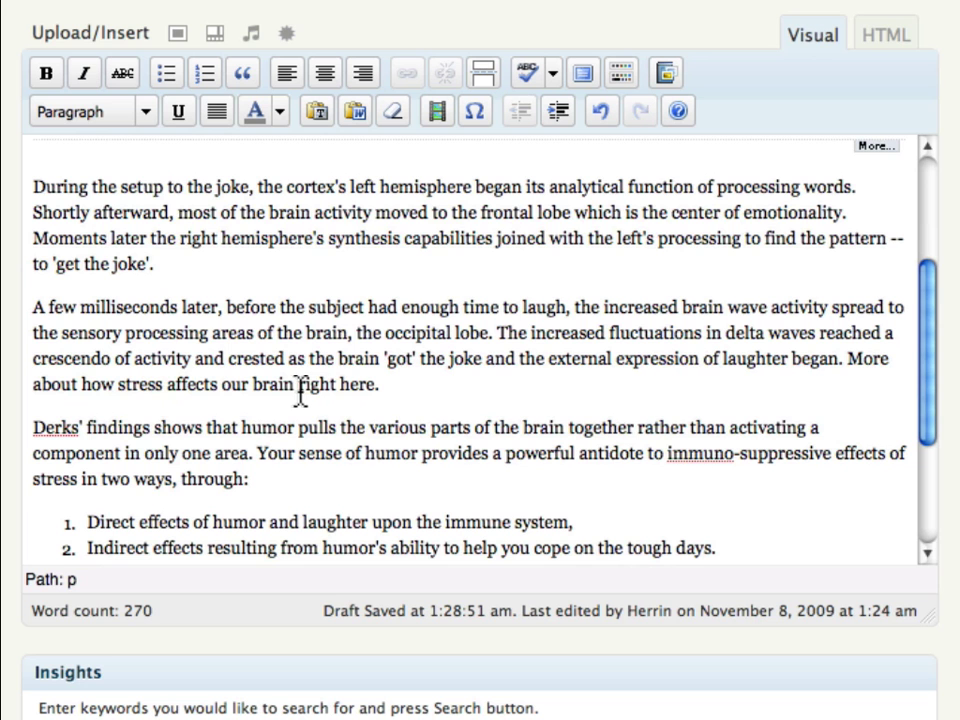
left_click_drag(299, 386, 372, 393)
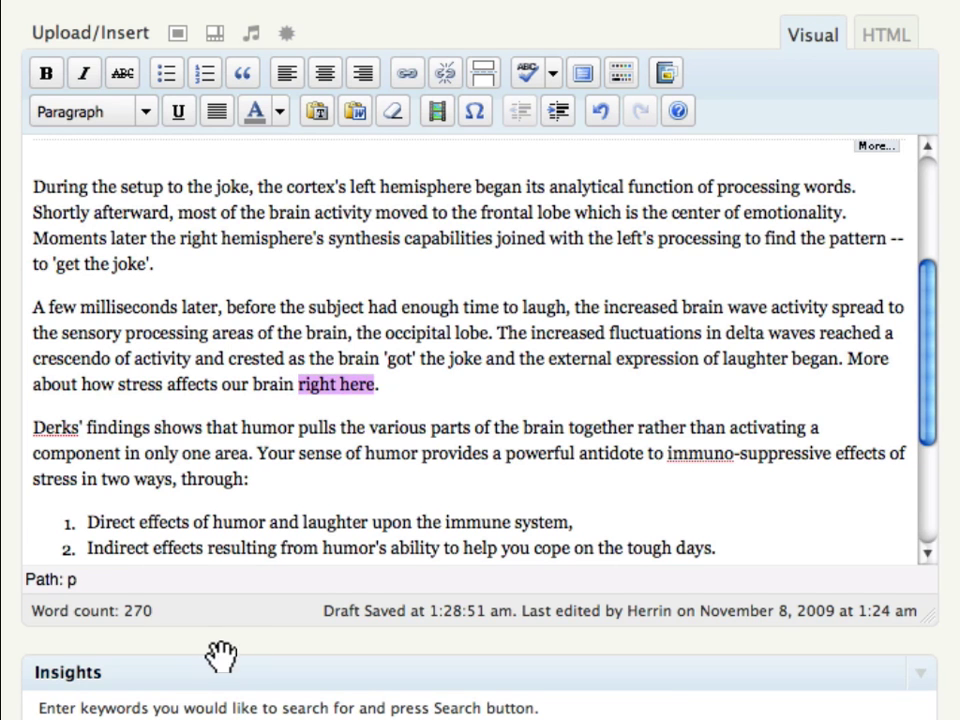
scroll(224, 660, "down", 2)
scroll(224, 665, "down", 3)
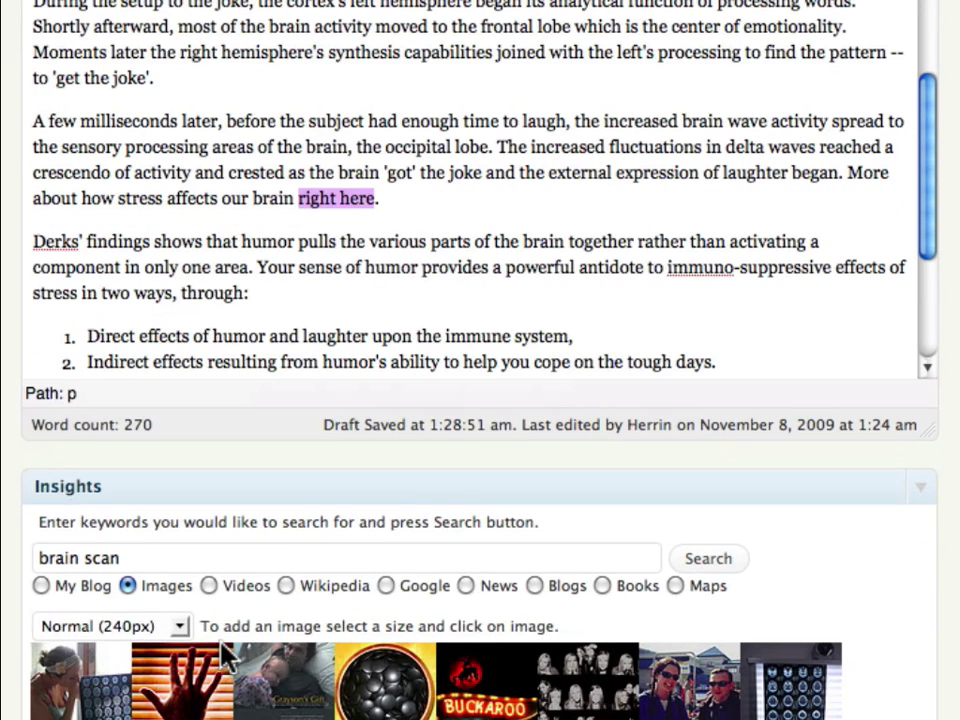
left_click(41, 587)
left_click_drag(164, 548, 5, 555)
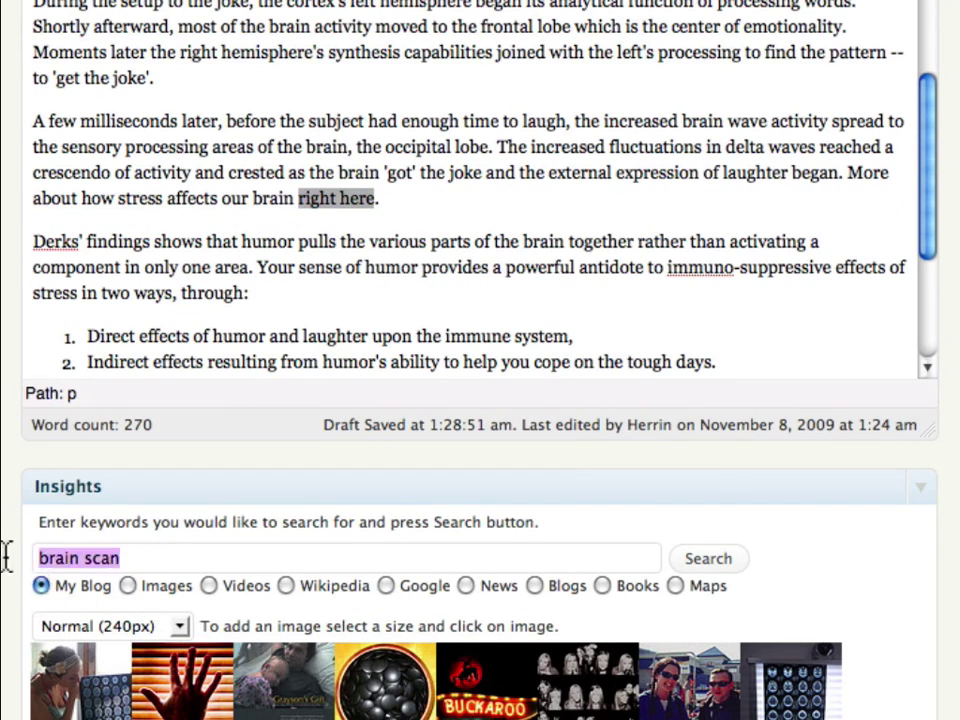
type("stress")
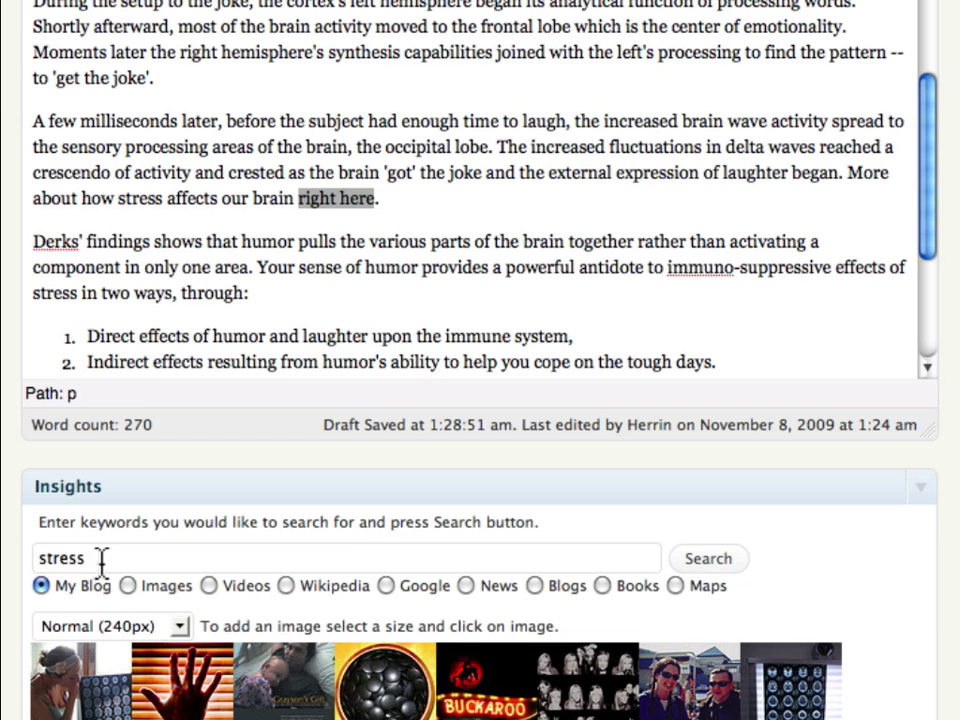
left_click(707, 562)
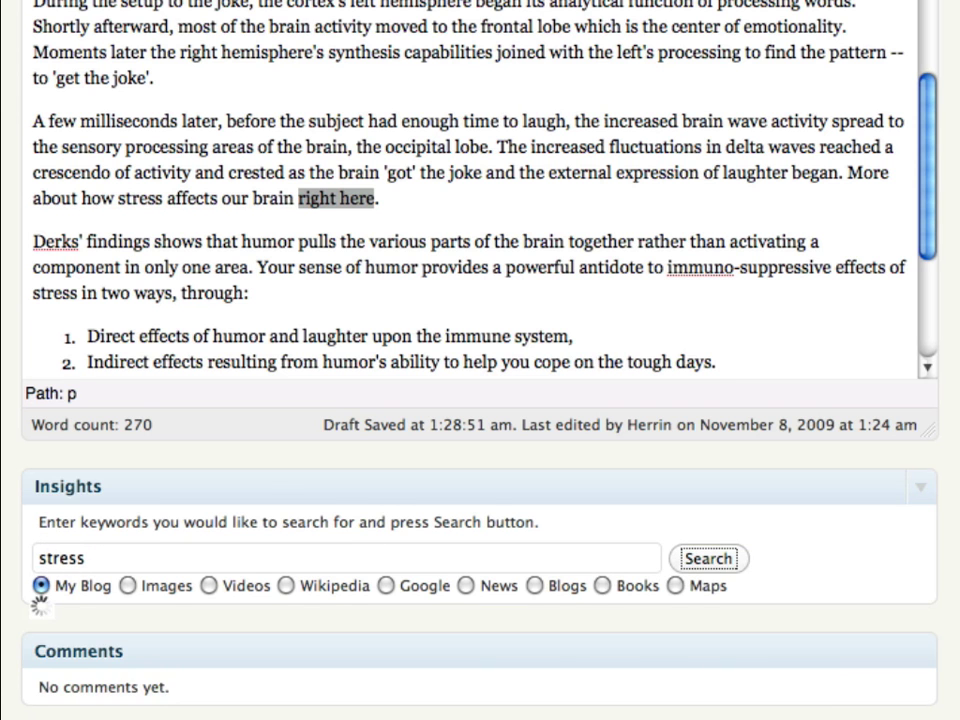
- Look through the blog results, open "5 things most people don't know about stress" to preview it, and return to the post editor
scroll(480, 360, "down", 4)
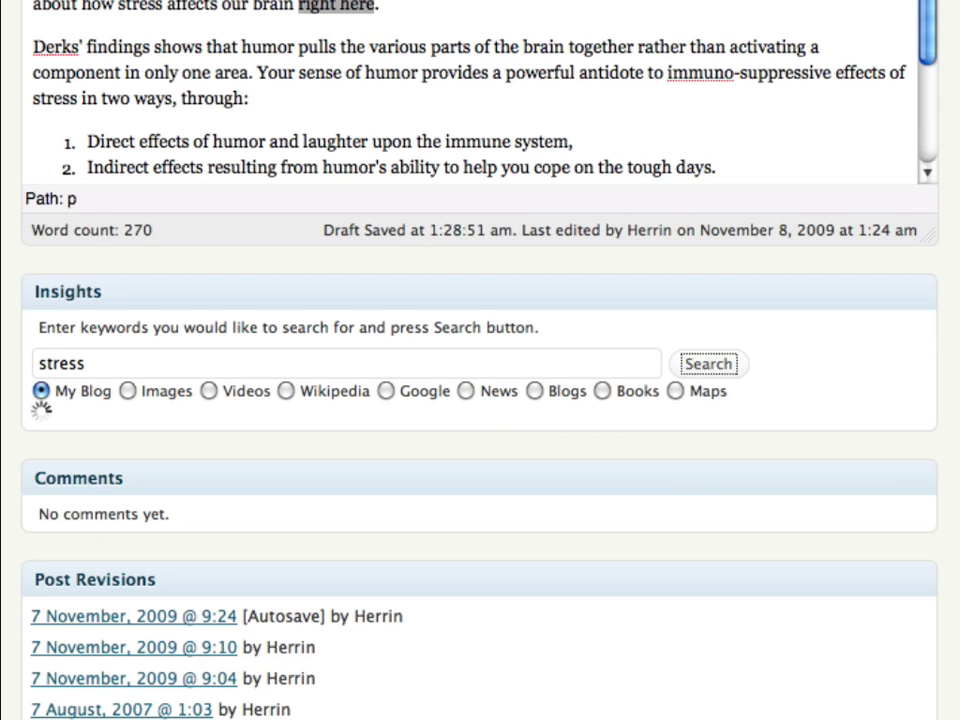
scroll(521, 465, "down", 1)
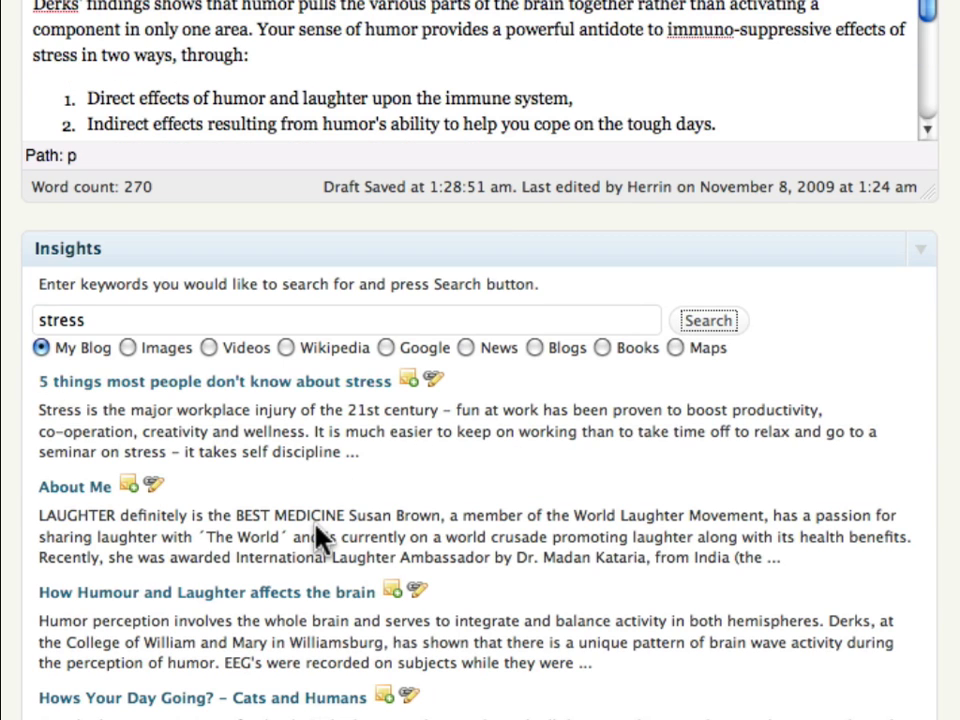
scroll(316, 537, "up", 1)
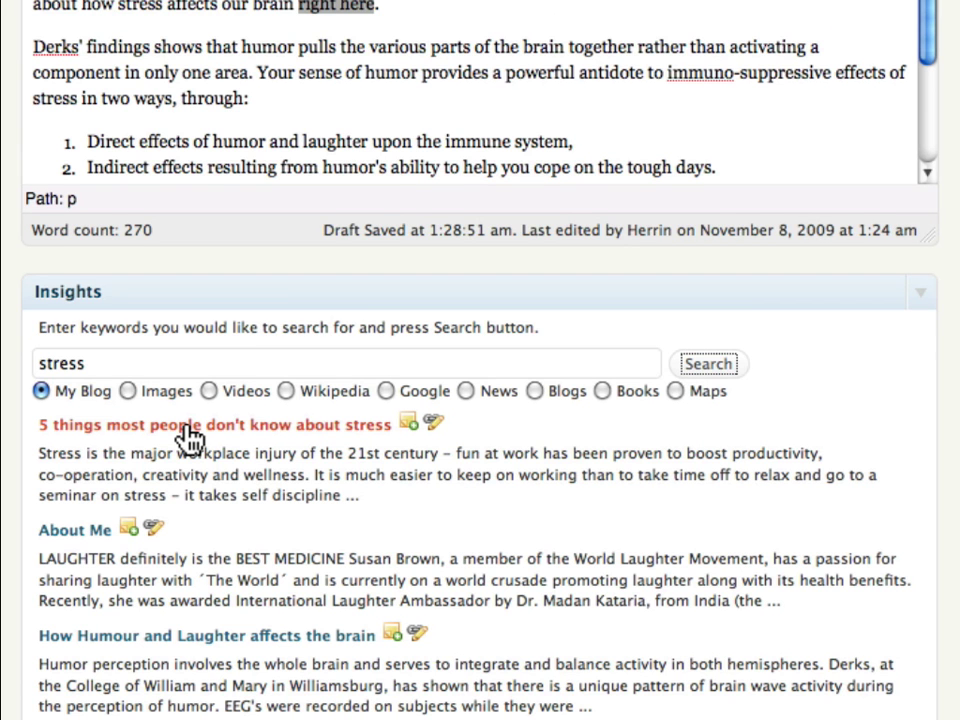
left_click(188, 430)
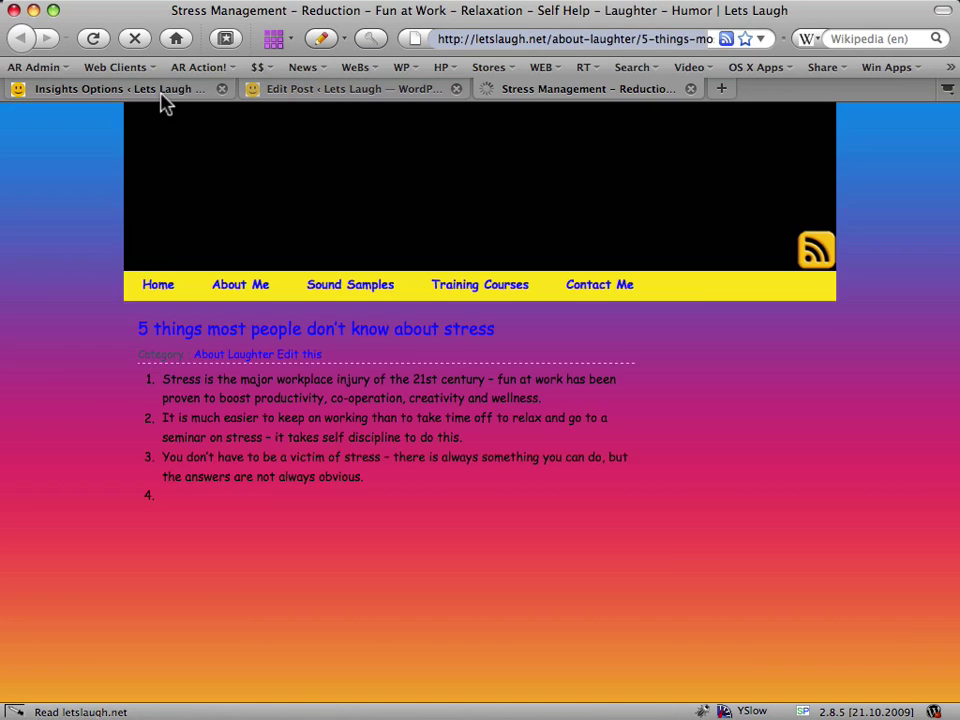
left_click(162, 95)
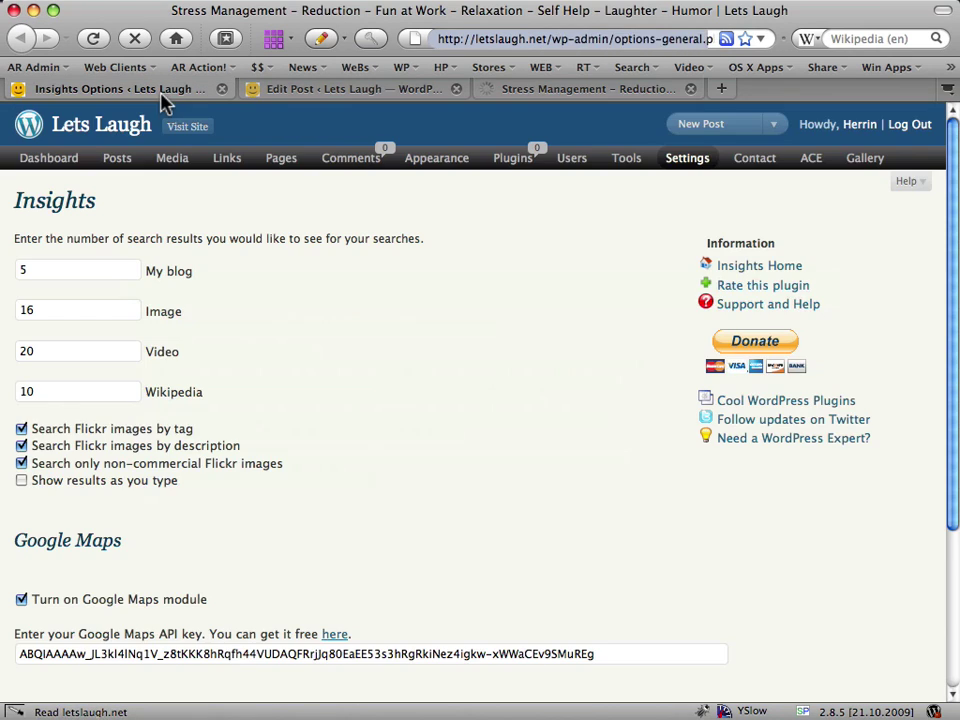
left_click(332, 90)
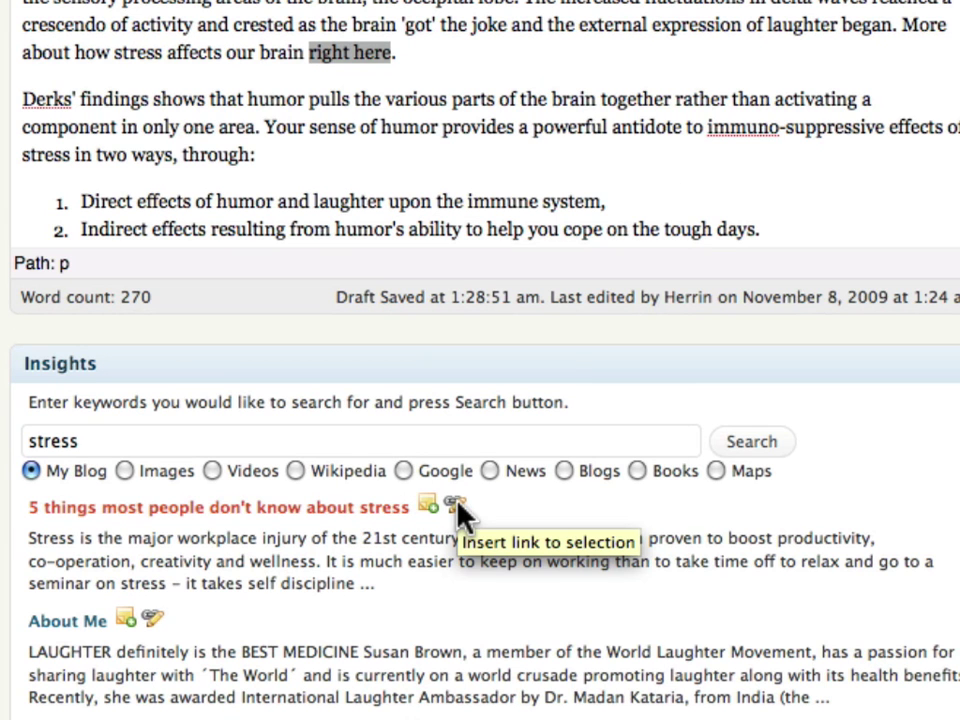
- Link the words "right here" in the stress sentence to the blog post "5 things most people don't know about stress"
left_click(456, 507)
left_click(315, 50)
left_click_drag(311, 52, 369, 52)
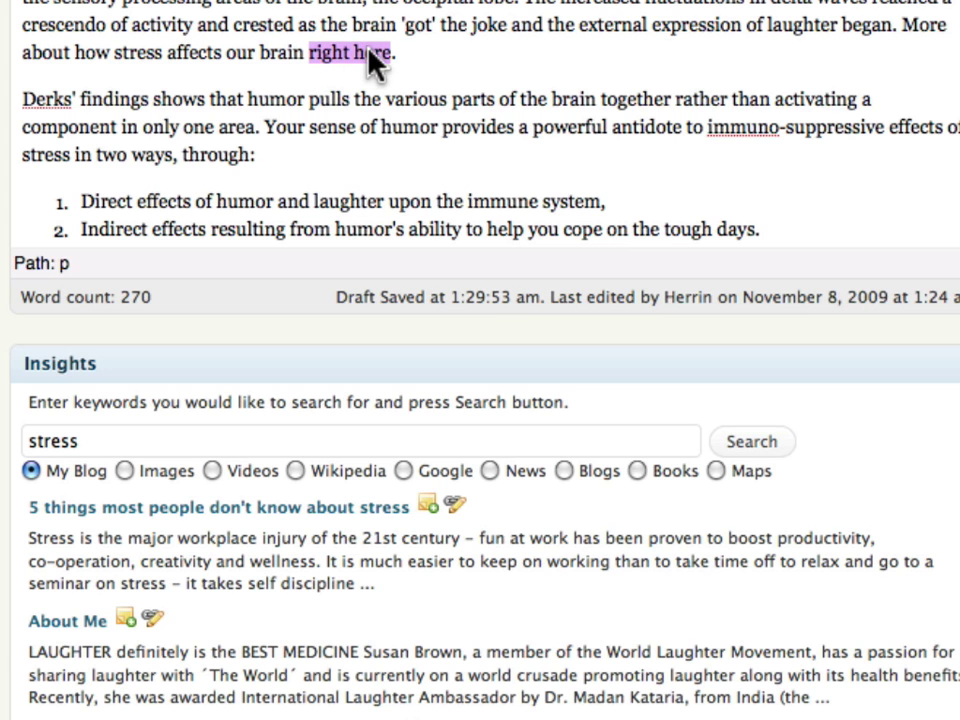
left_click(455, 507)
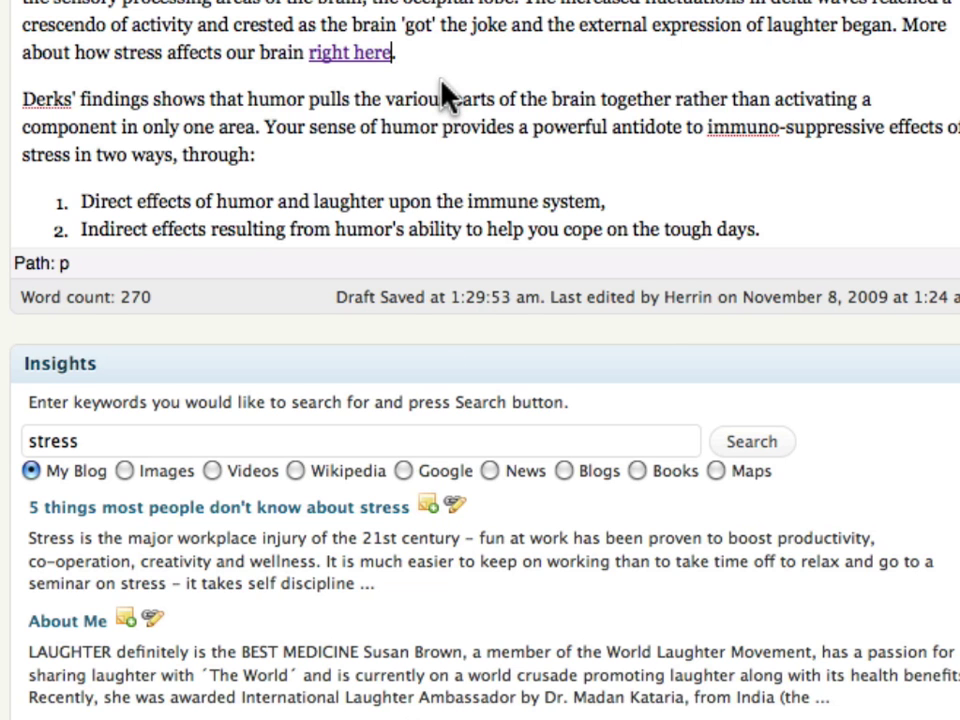
- Select "right here" in the "Read more about laughter on Wikipedia" line and search Insights' Wikipedia source for "laughter"
scroll(447, 97, "up", 1)
scroll(447, 97, "down", 1)
scroll(447, 97, "down", 10)
scroll(443, 93, "down", 2)
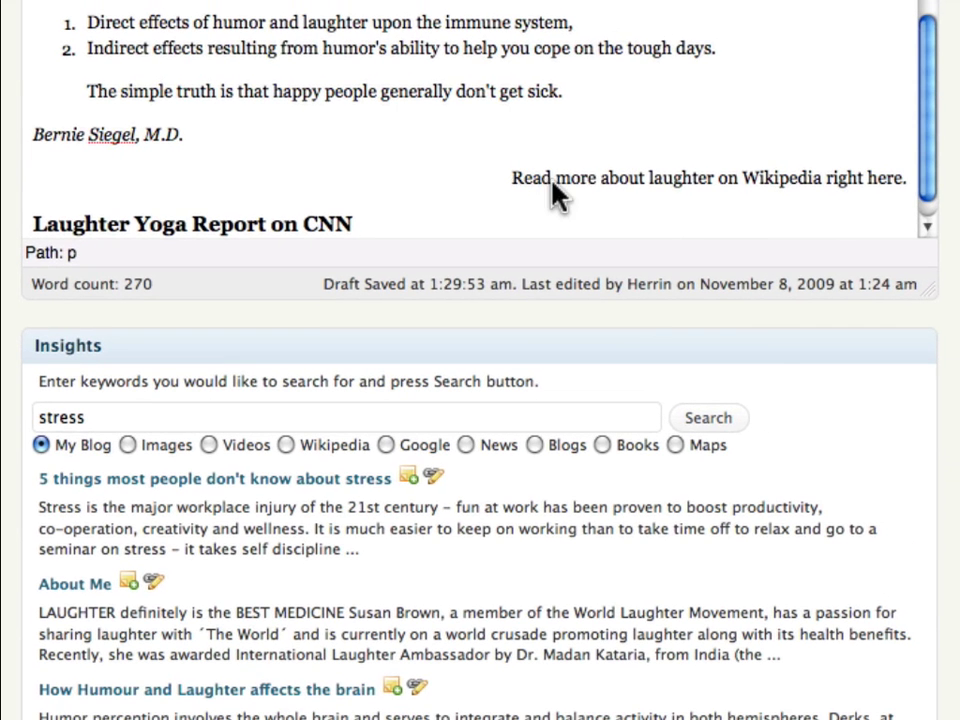
left_click_drag(826, 180, 901, 183)
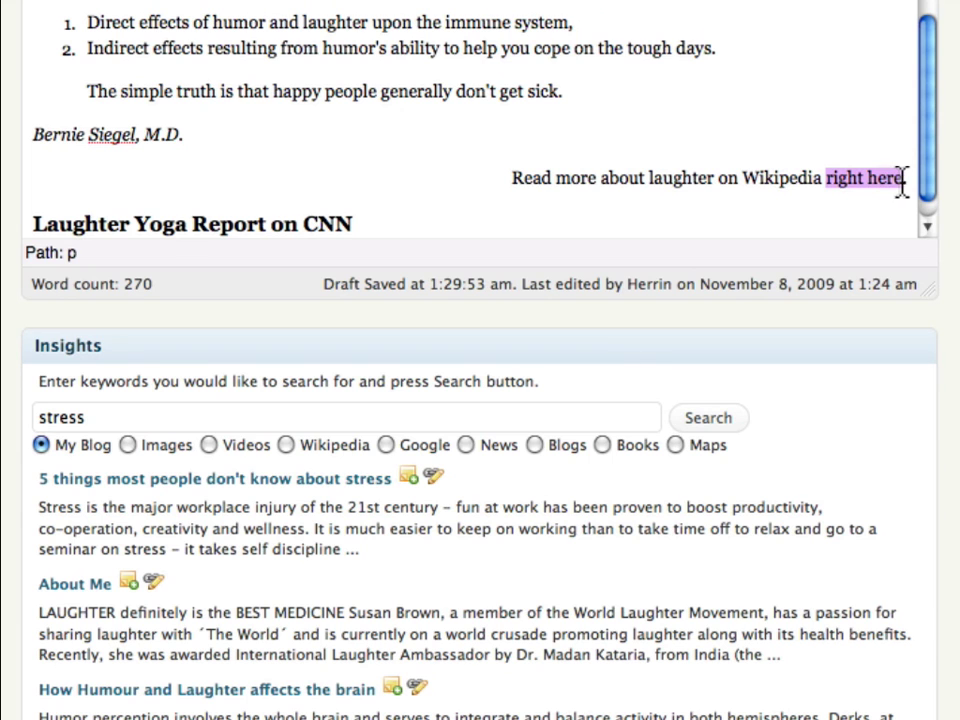
left_click(287, 446)
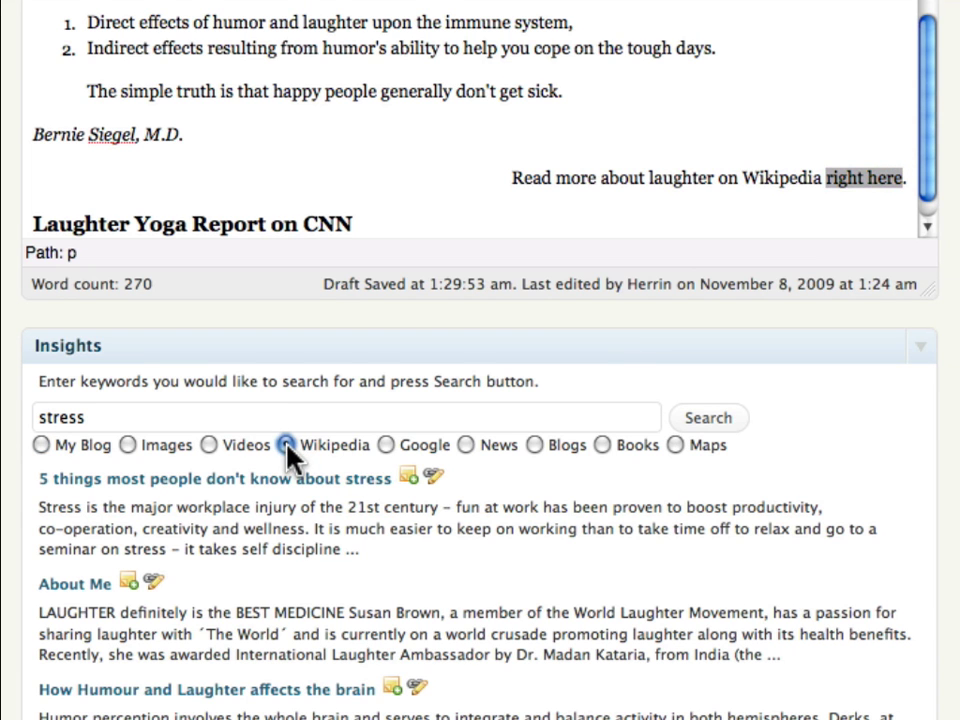
double_click(110, 418)
type("laughter")
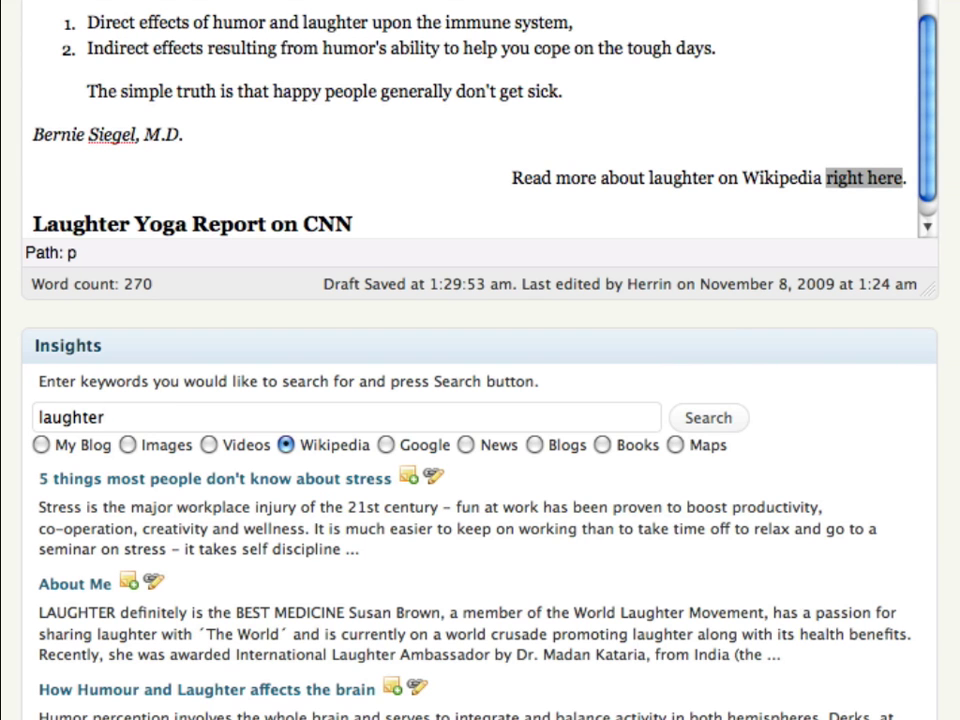
left_click(712, 424)
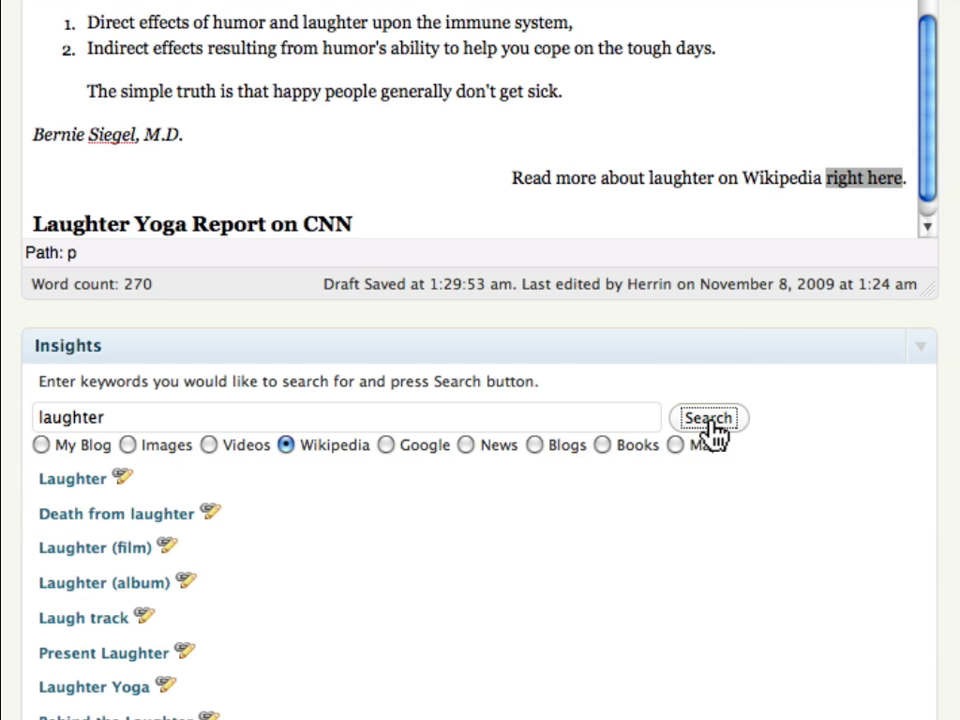
- Preview the Wikipedia article "Laughter" and link the selected "right here" in the post to it
left_click(73, 482)
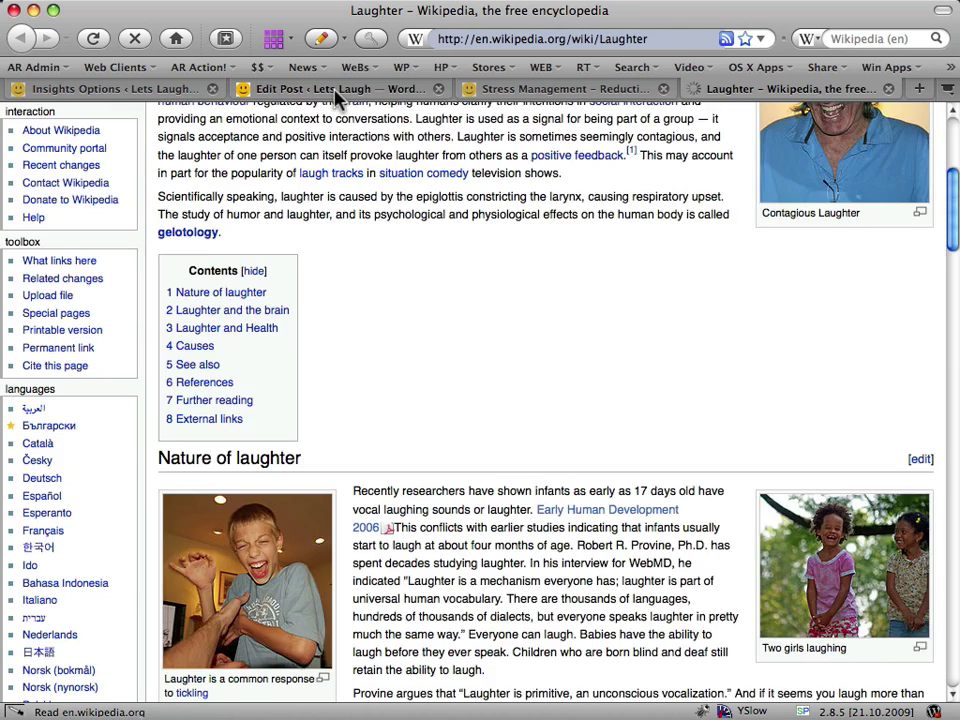
scroll(335, 120, "down", 7)
left_click(335, 89)
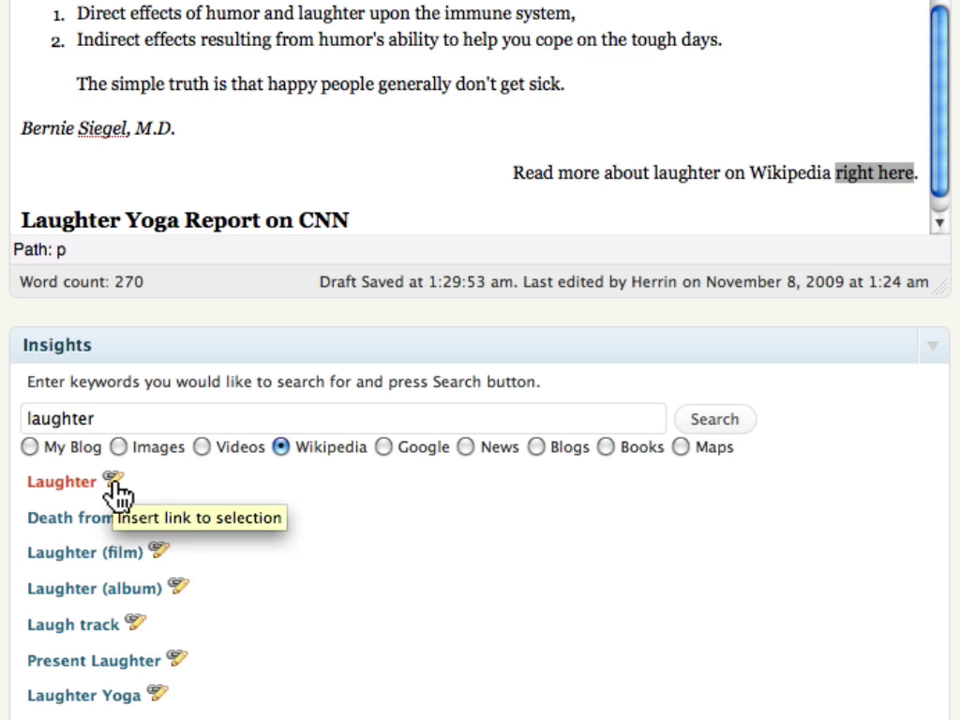
left_click(116, 490)
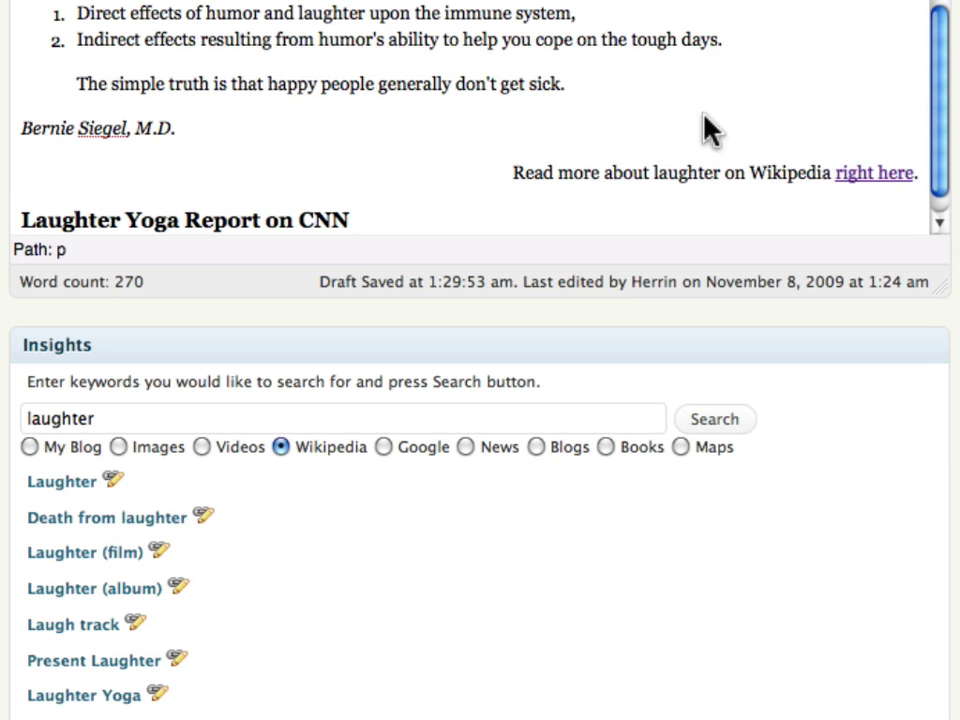
- Add an empty line below the "Laughter Yoga Report on CNN" heading and search Insights' Videos for "laughter"
scroll(700, 129, "down", 1)
left_click(401, 198)
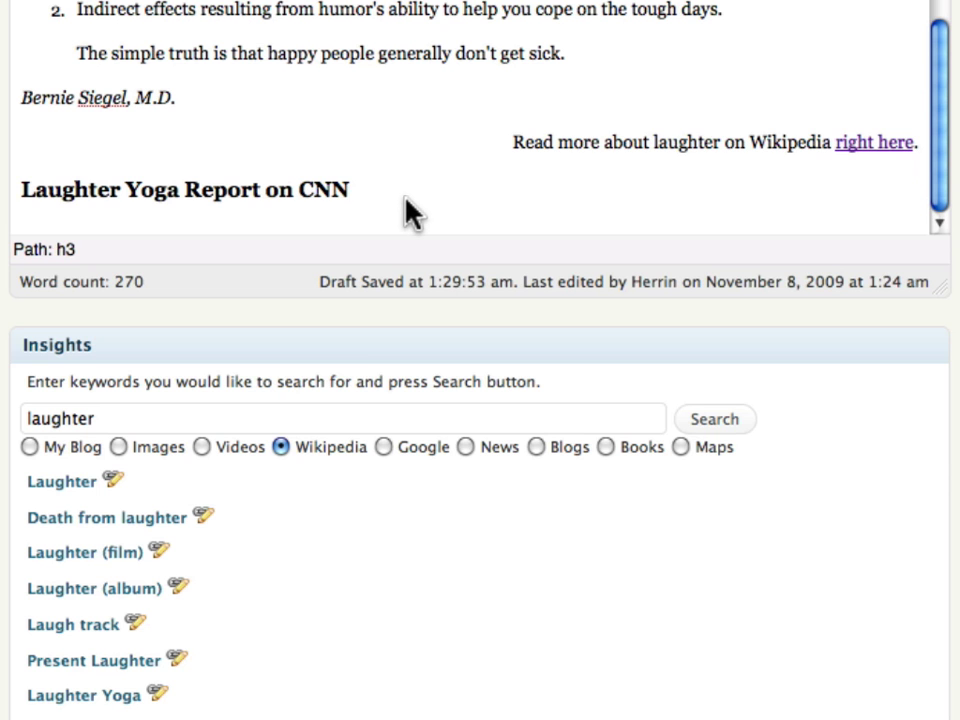
key("Return")
scroll(465, 450, "down", 1)
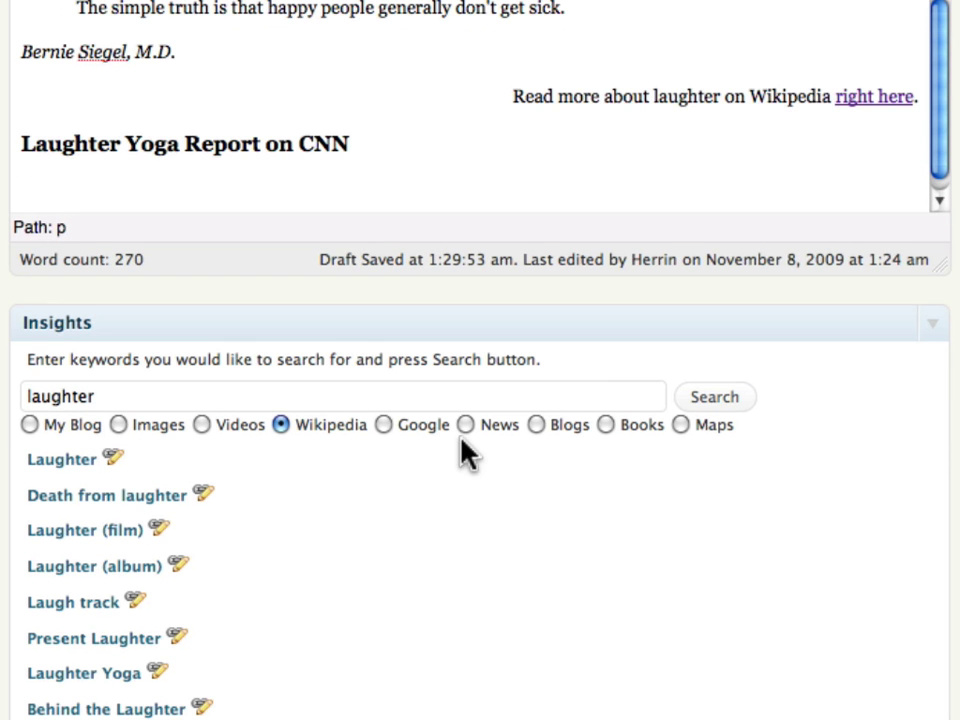
left_click(203, 424)
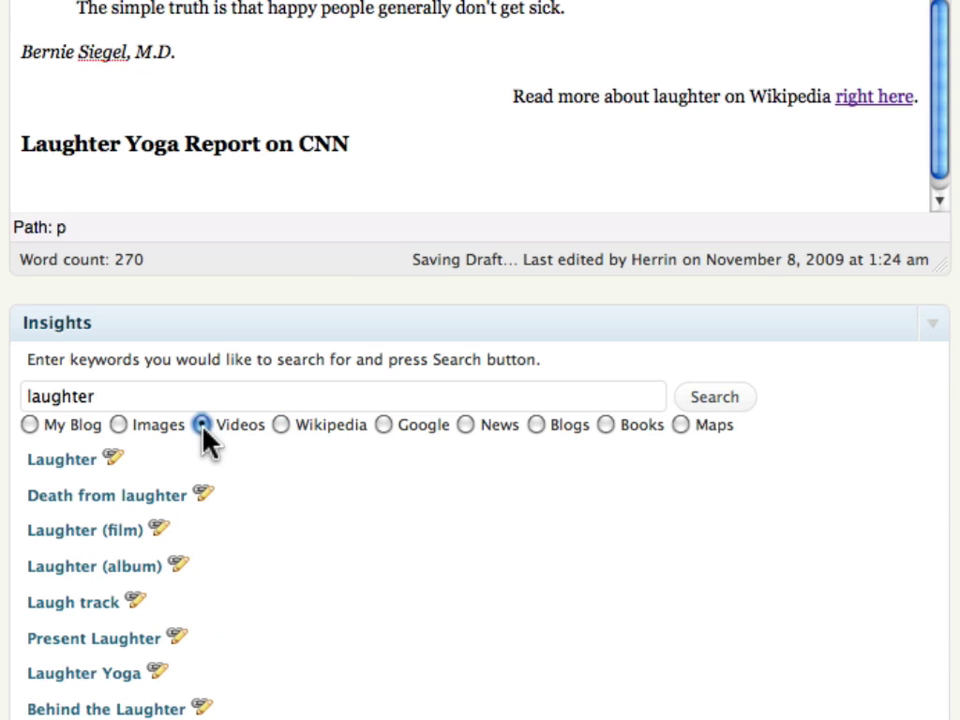
left_click(161, 396)
left_click(722, 404)
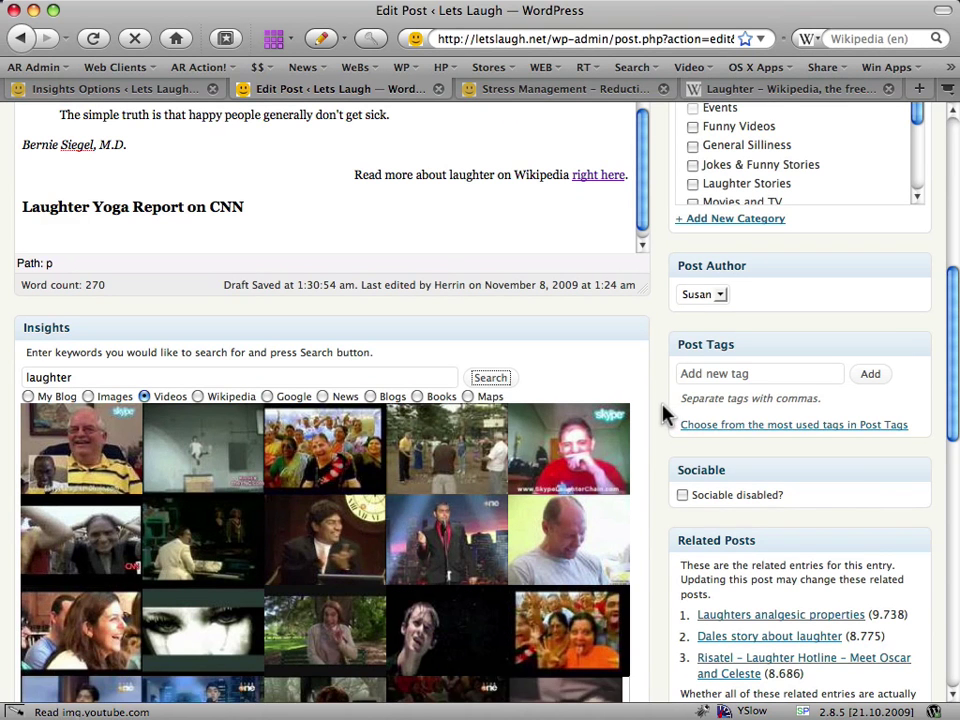
- Preview the video "Benefits of Laughter Yoga with John Cleese" from the results, playing it for a few seconds and pausing it
scroll(638, 460, "down", 3)
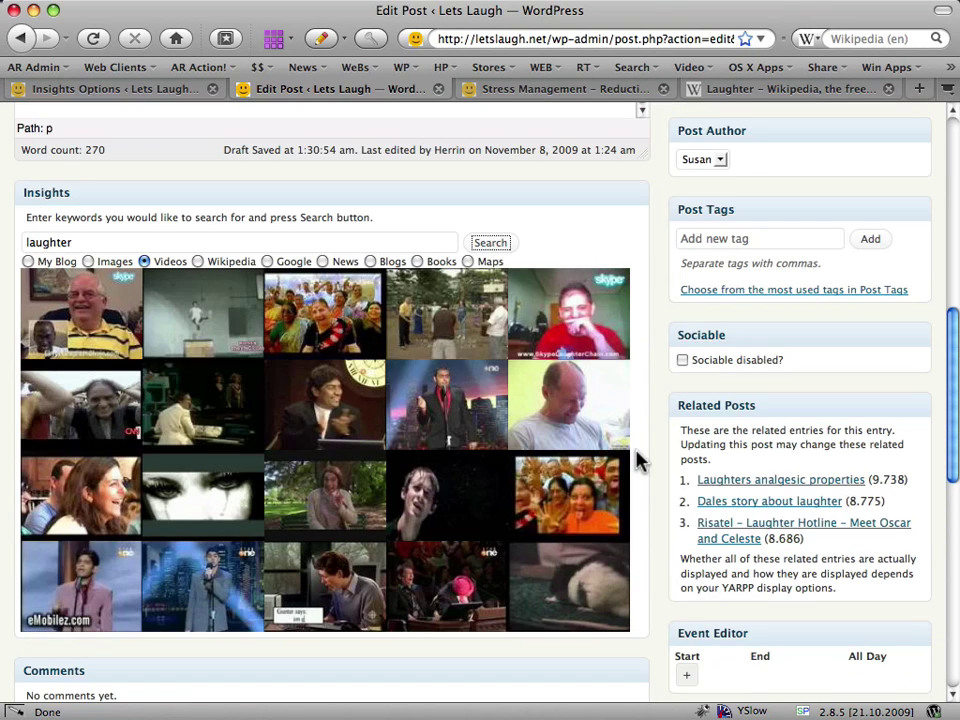
scroll(638, 460, "up", 1)
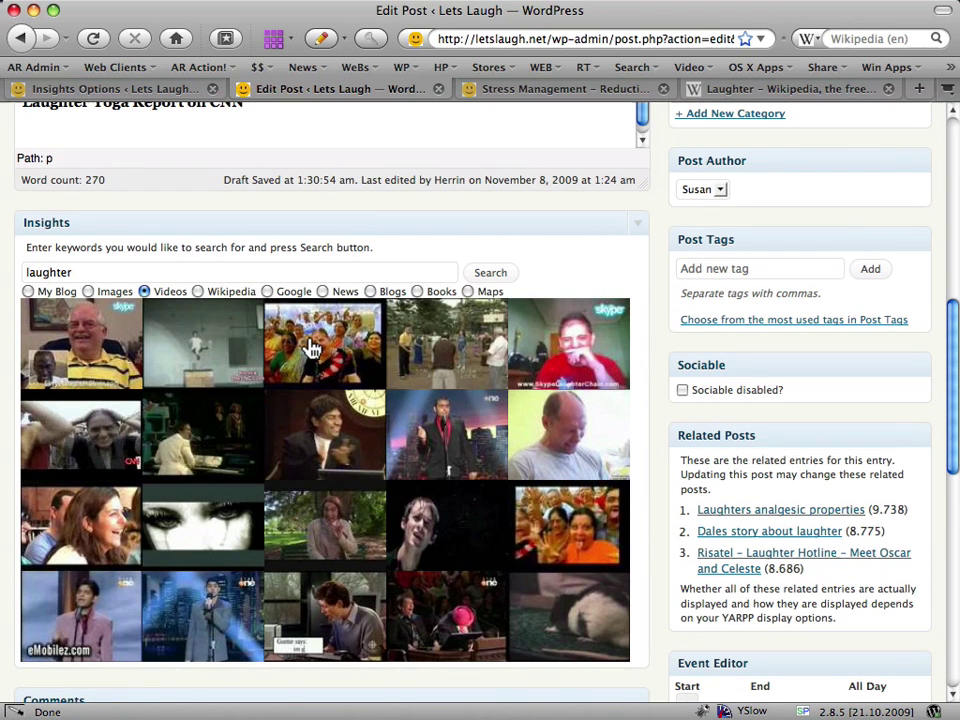
left_click(311, 345)
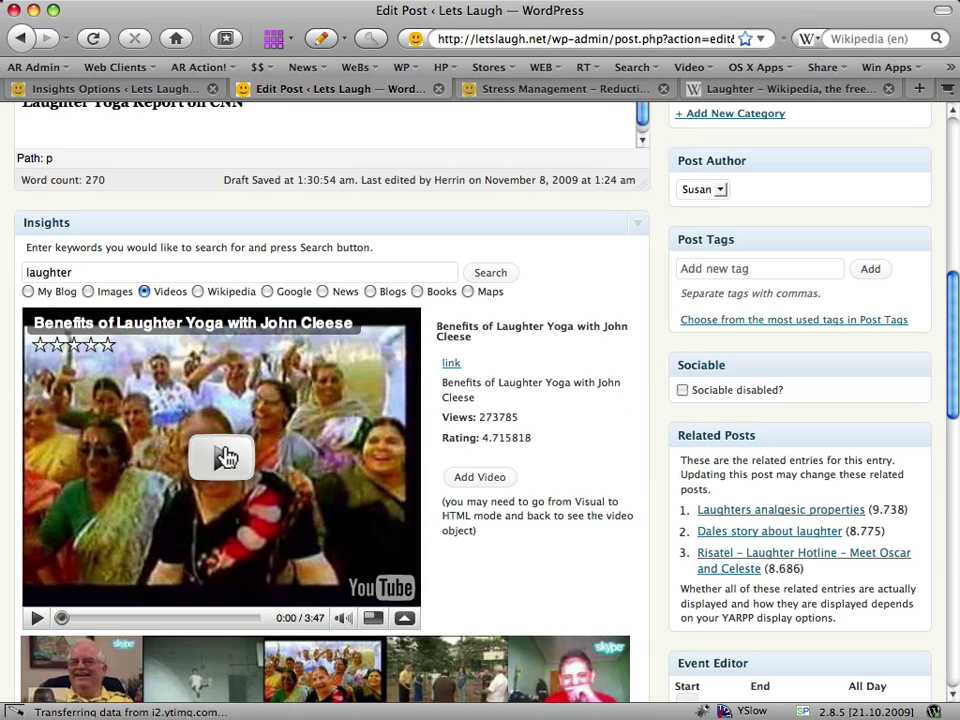
left_click(224, 457)
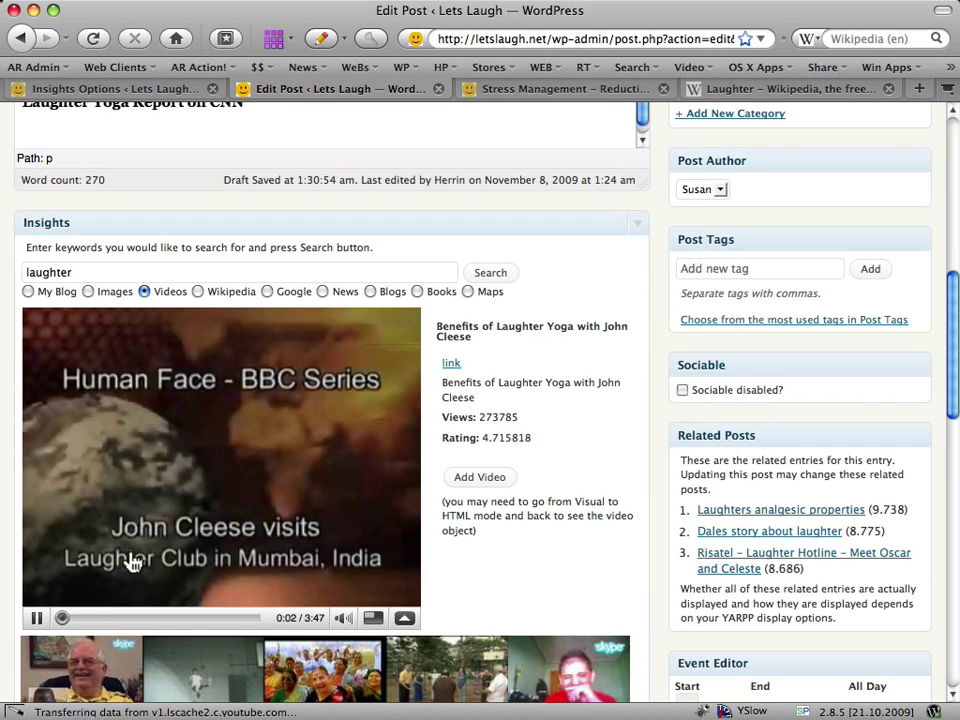
left_click(35, 622)
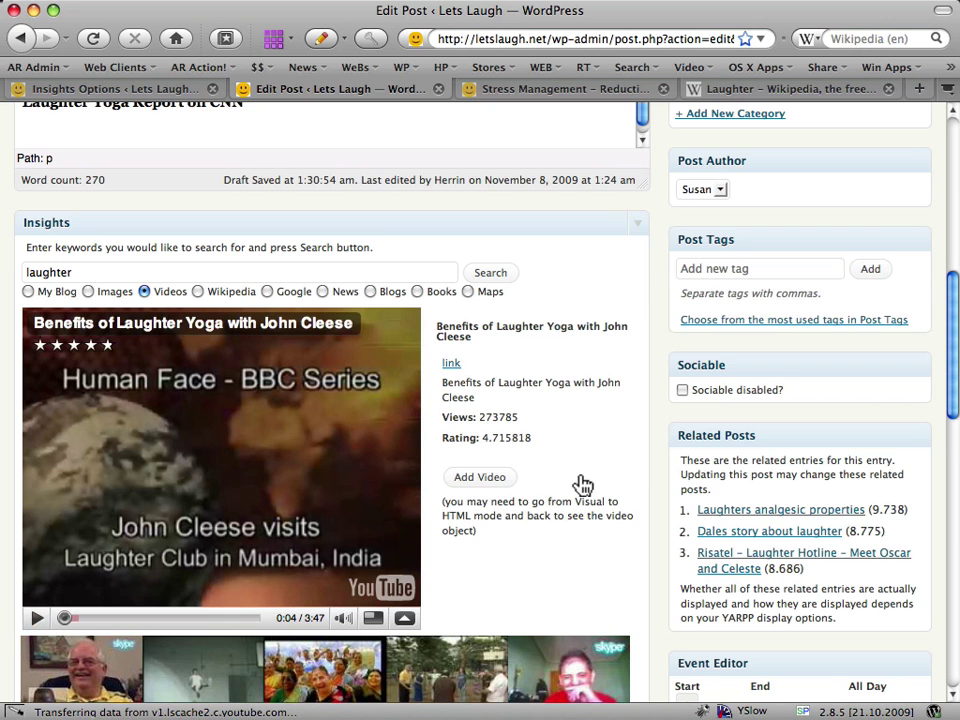
- Open the "Laughter Yoga CNN Report" video from the video results
scroll(578, 480, "down", 5)
scroll(585, 483, "down", 3)
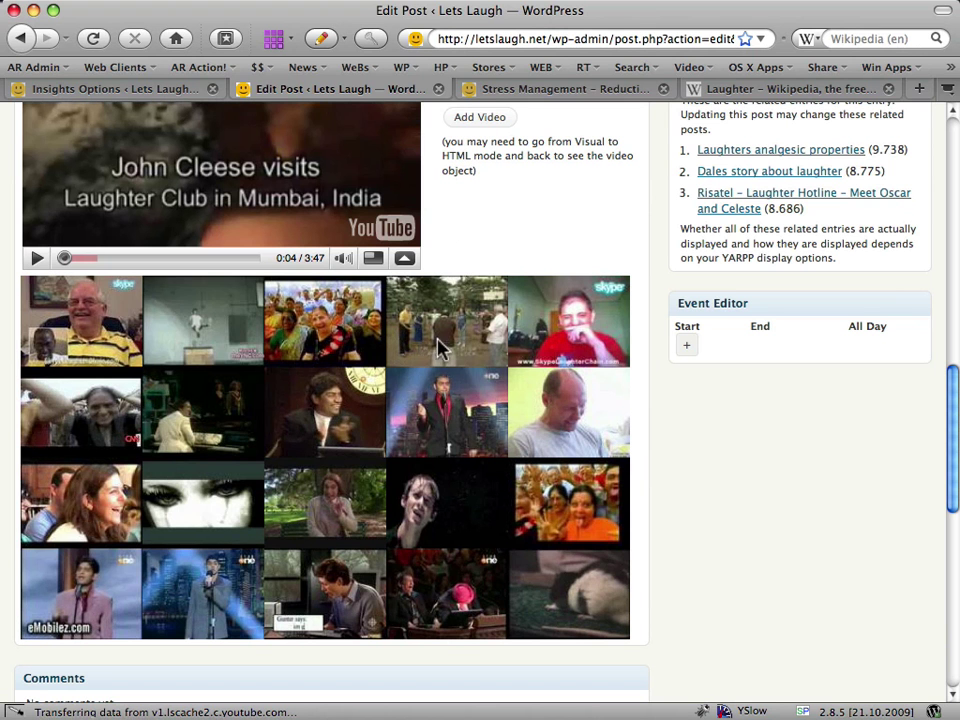
left_click(82, 422)
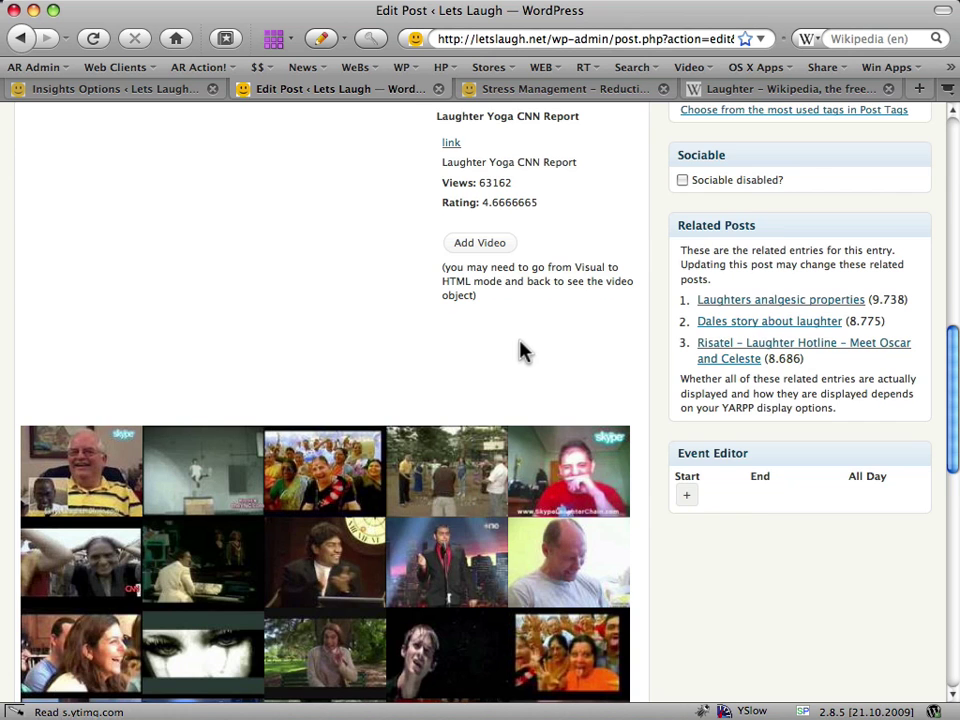
- Insert the "Laughter Yoga CNN Report" video into the post below the "Laughter Yoga Report on CNN" heading
scroll(521, 349, "up", 3)
scroll(521, 349, "up", 5)
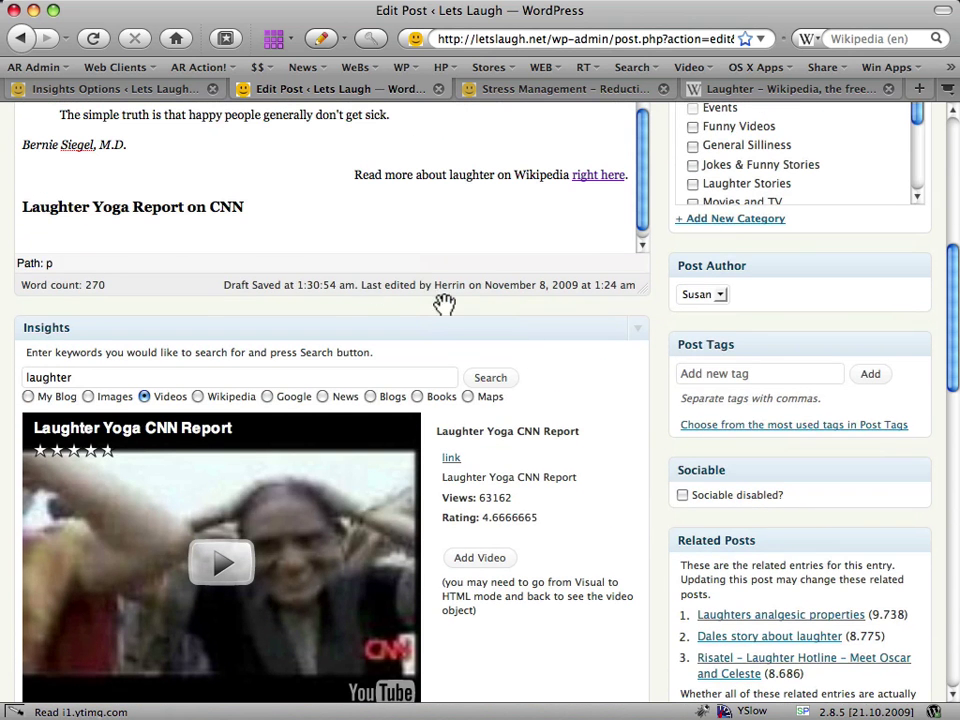
left_click(60, 236)
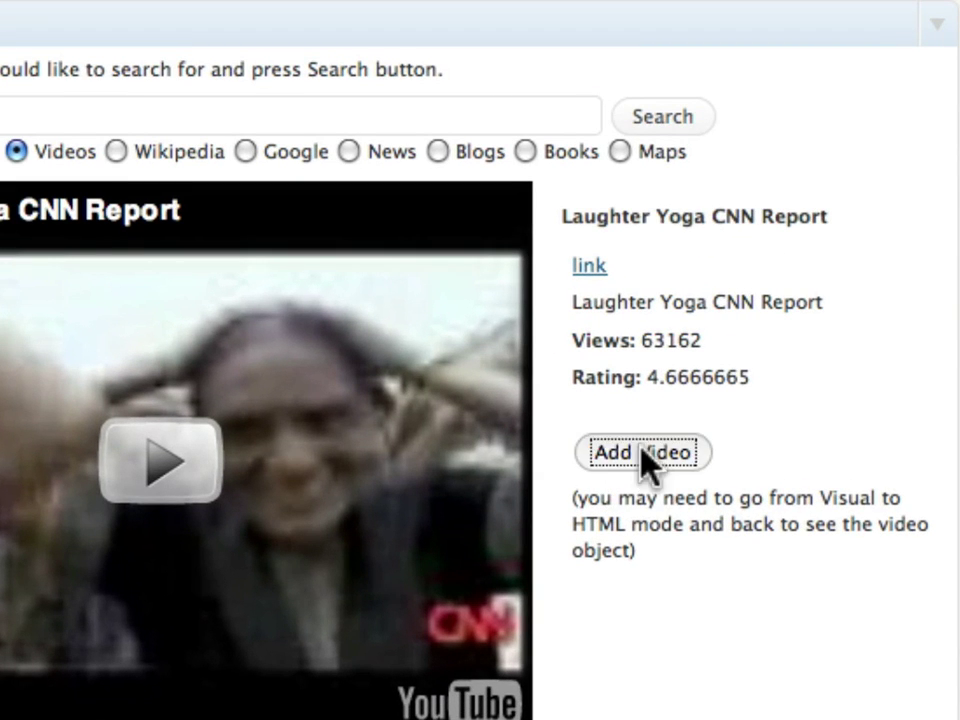
left_click(641, 452)
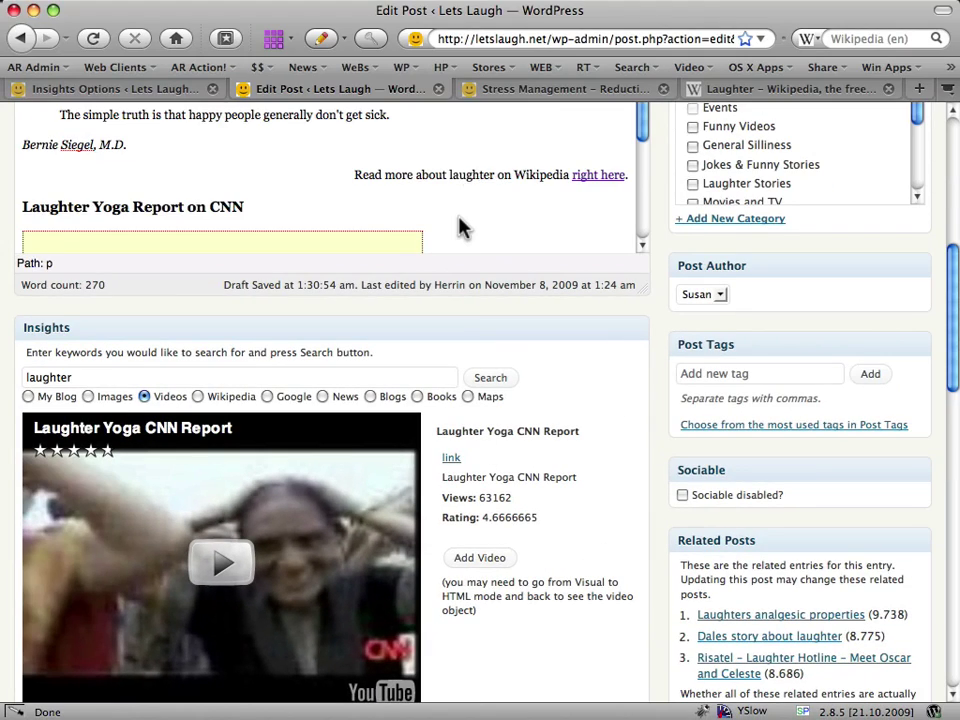
scroll(459, 228, "down", 3)
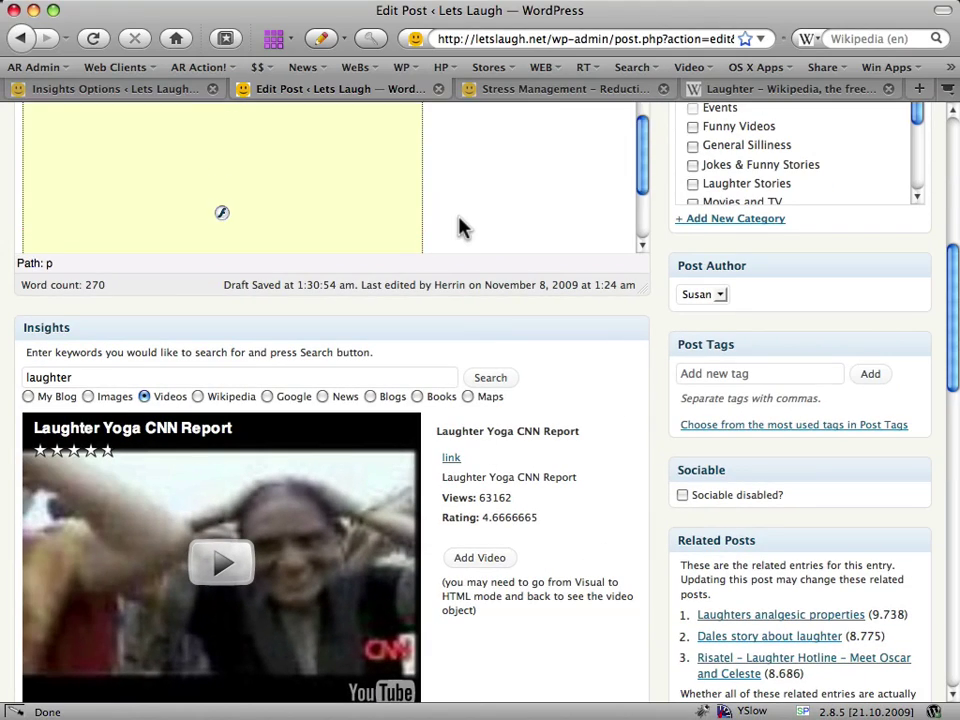
- Make the post editing area taller and enlarge the embedded video placeholder slightly
left_click_drag(646, 289, 644, 475)
scroll(497, 428, "up", 5)
scroll(435, 399, "down", 5)
left_click(337, 418)
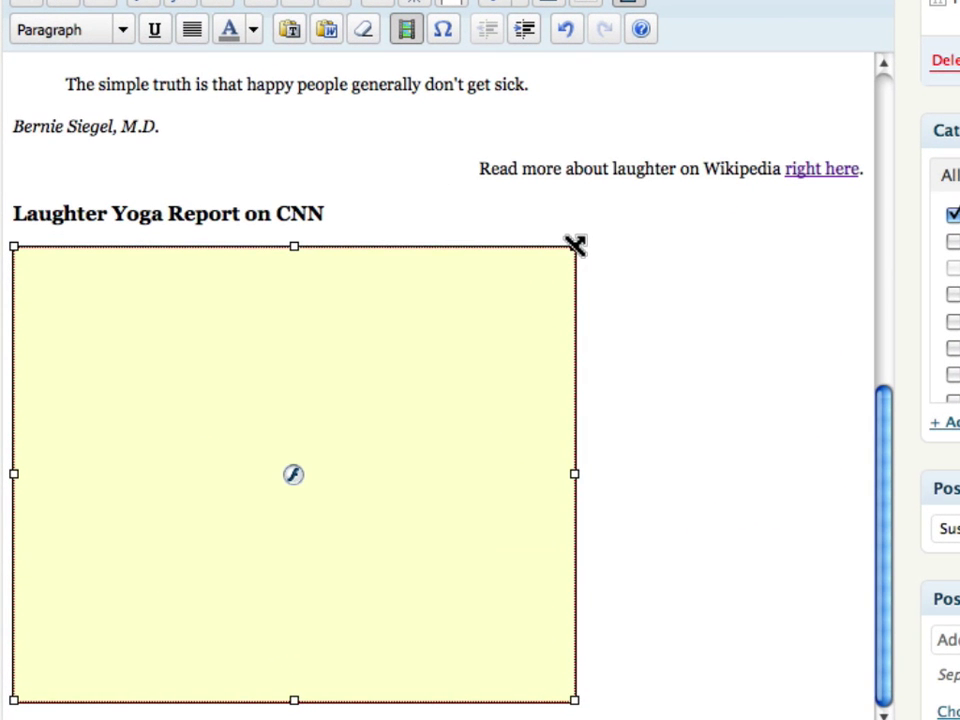
left_click_drag(575, 245, 669, 182)
left_click(759, 369)
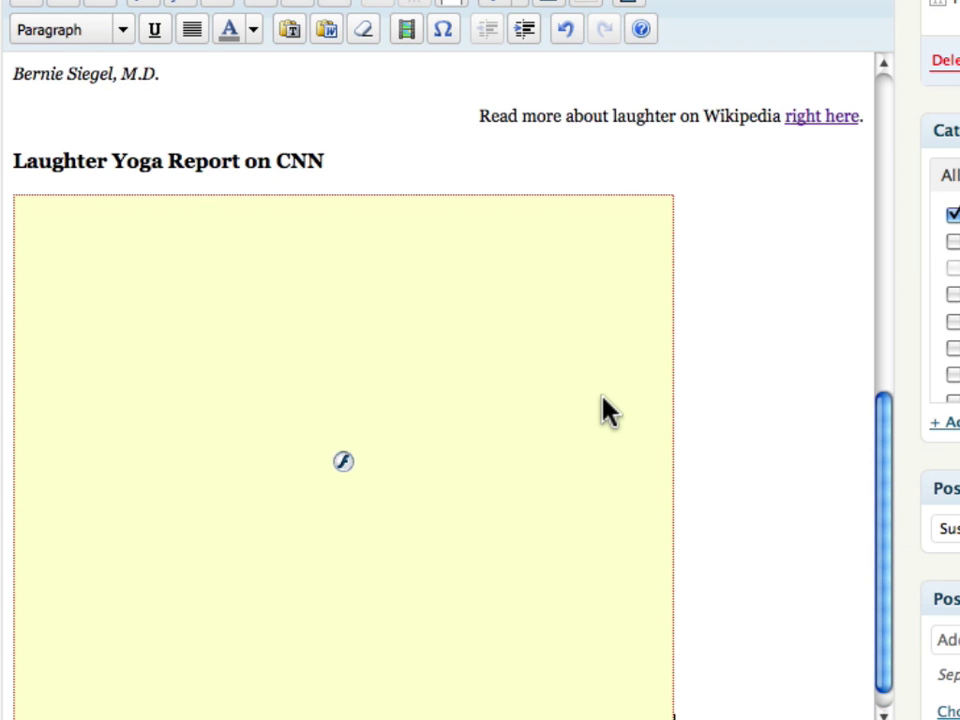
- Search Google for "laughter" through Insights and look through the News, Blogs, Books and Maps source options
scroll(606, 411, "down", 6)
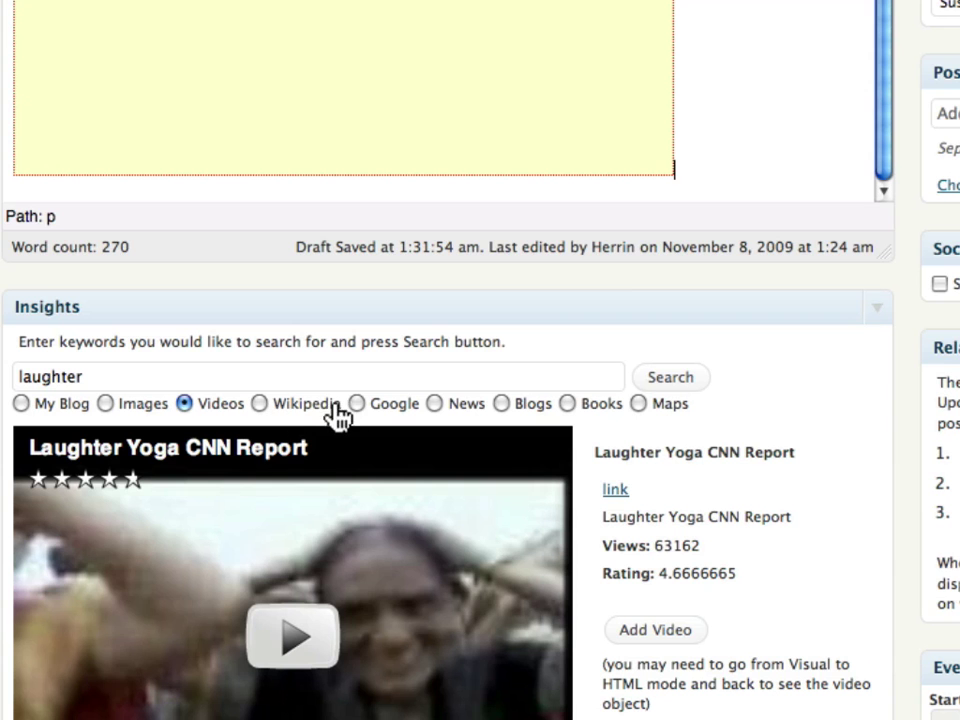
left_click(357, 404)
left_click(690, 380)
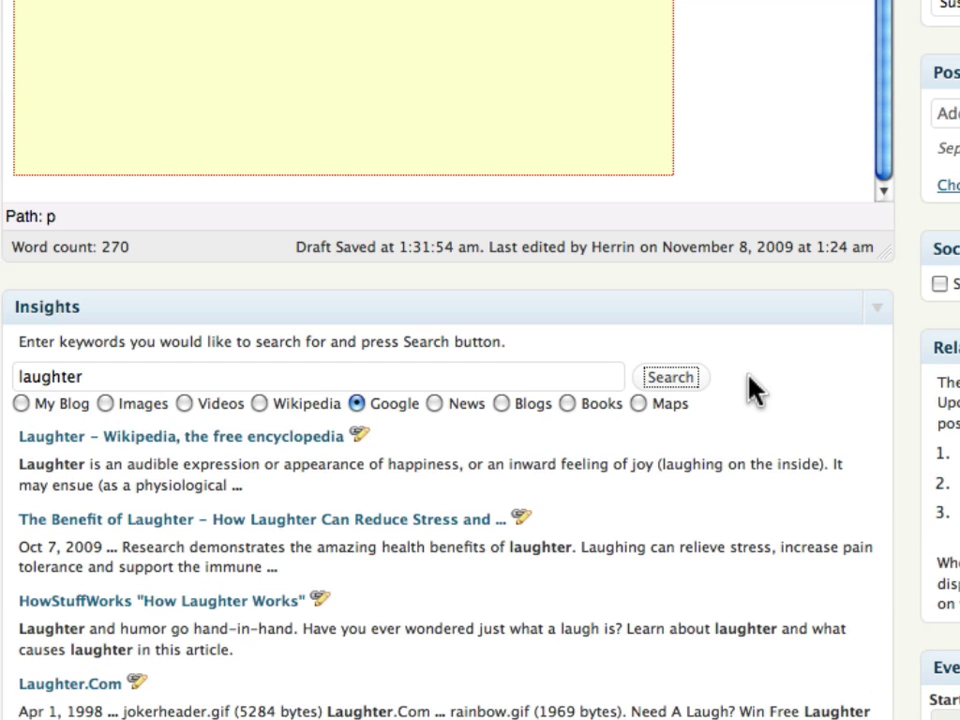
left_click(434, 404)
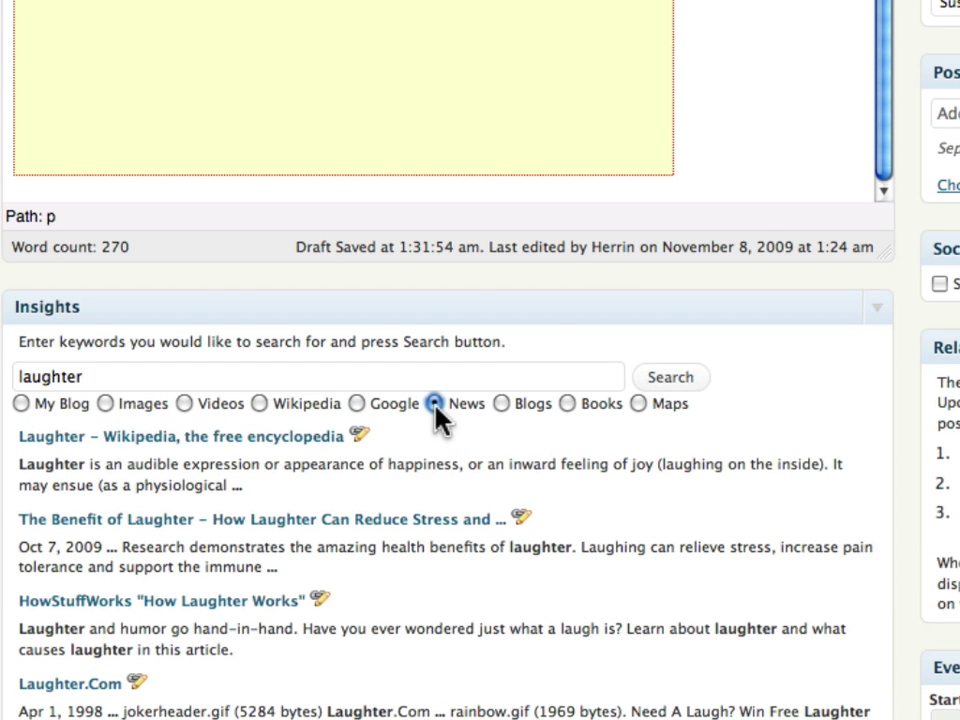
left_click(500, 406)
left_click(569, 408)
left_click(638, 404)
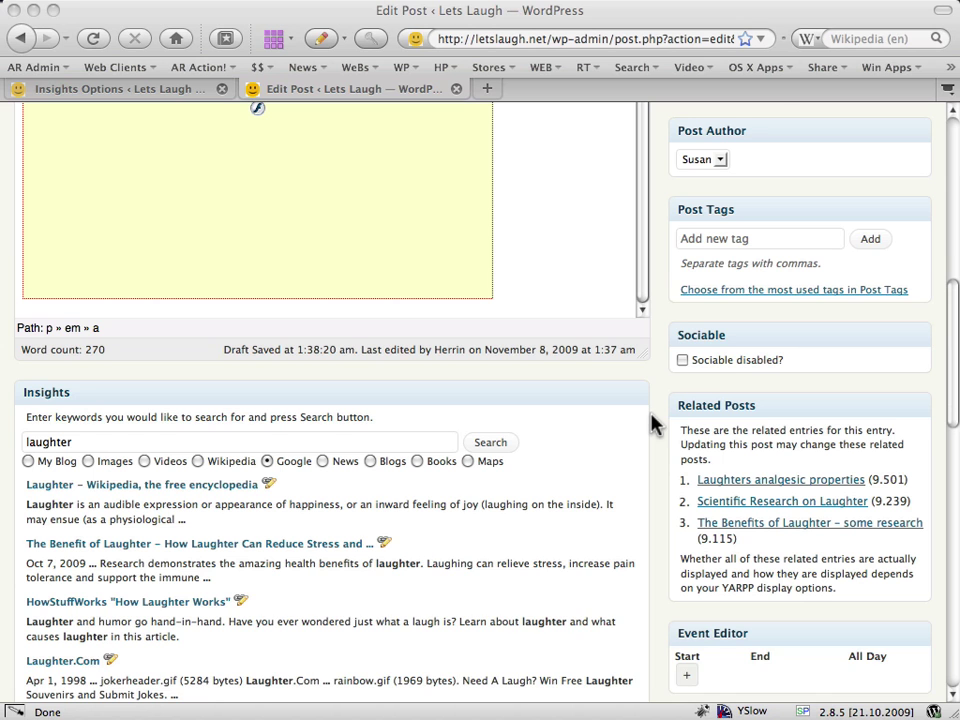
- Remove the hyperlinks from the brain scan image and the laughing baby image in the post
scroll(657, 420, "up", 2)
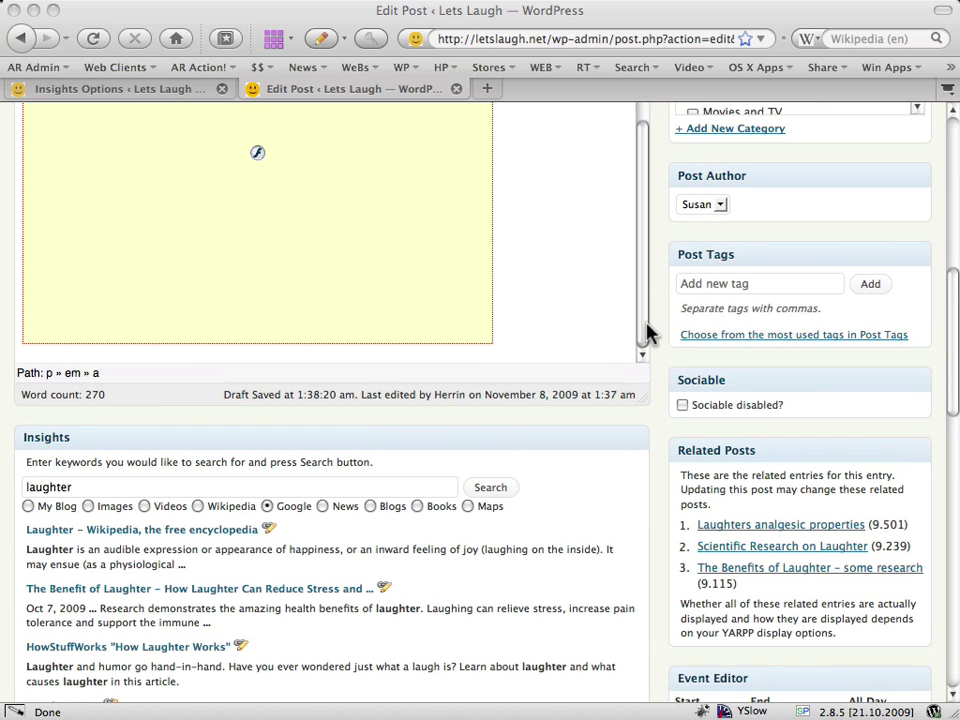
left_click(649, 332)
scroll(670, 372, "up", 12)
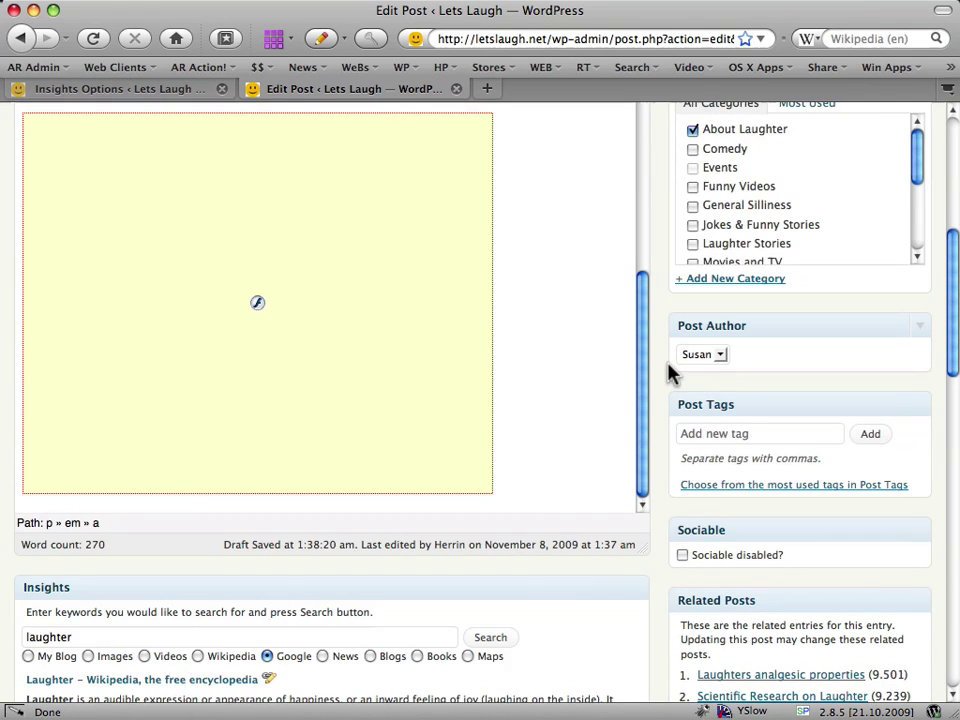
scroll(600, 387, "up", 1)
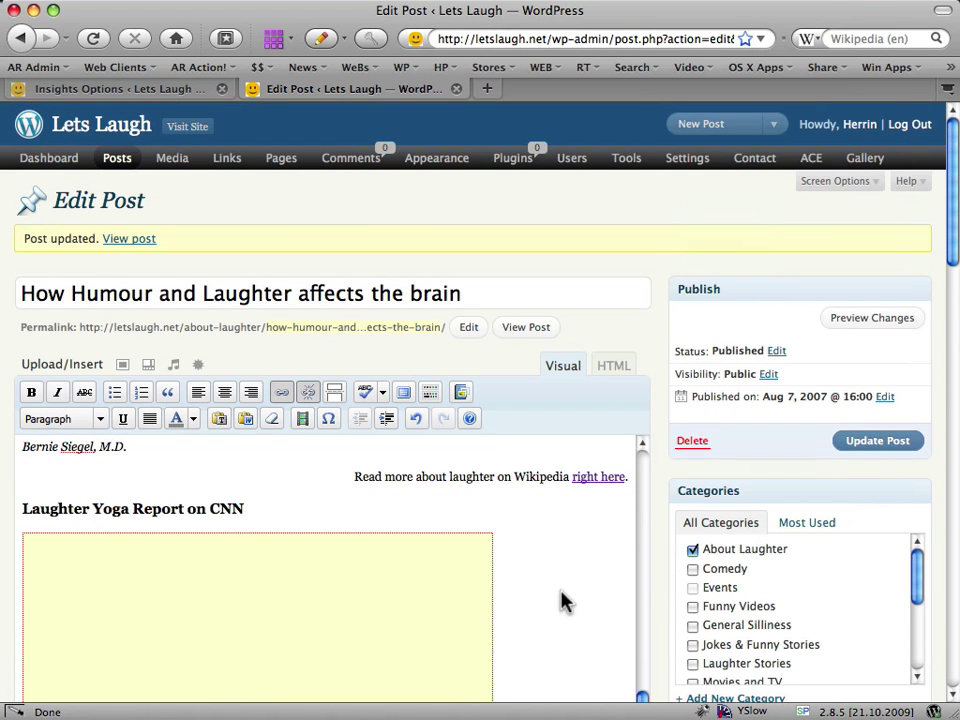
scroll(649, 643, "up", 10)
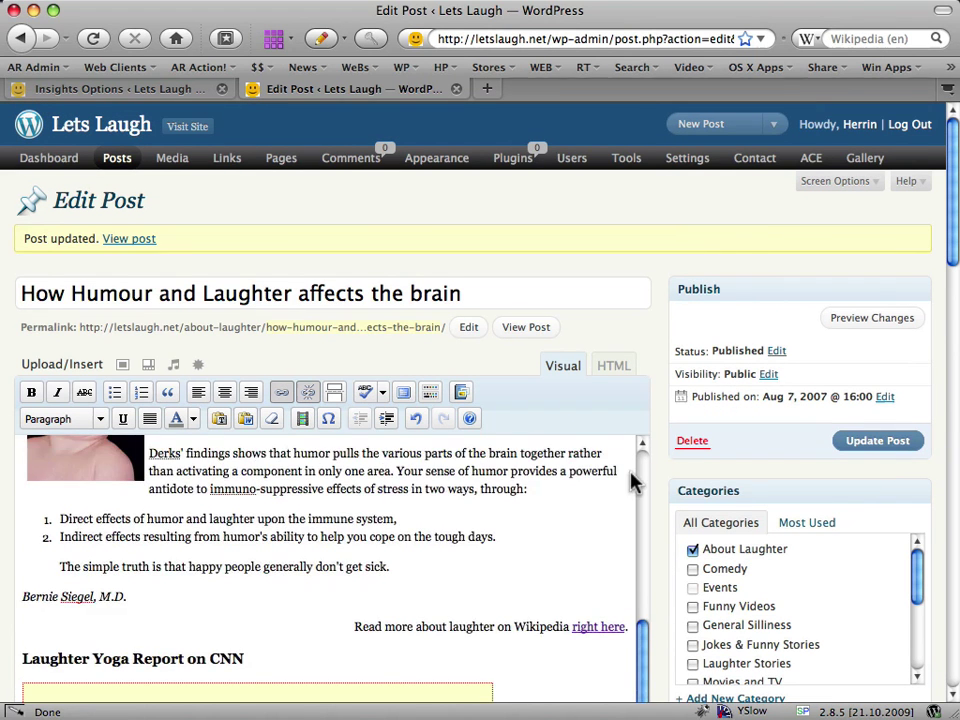
left_click(573, 489)
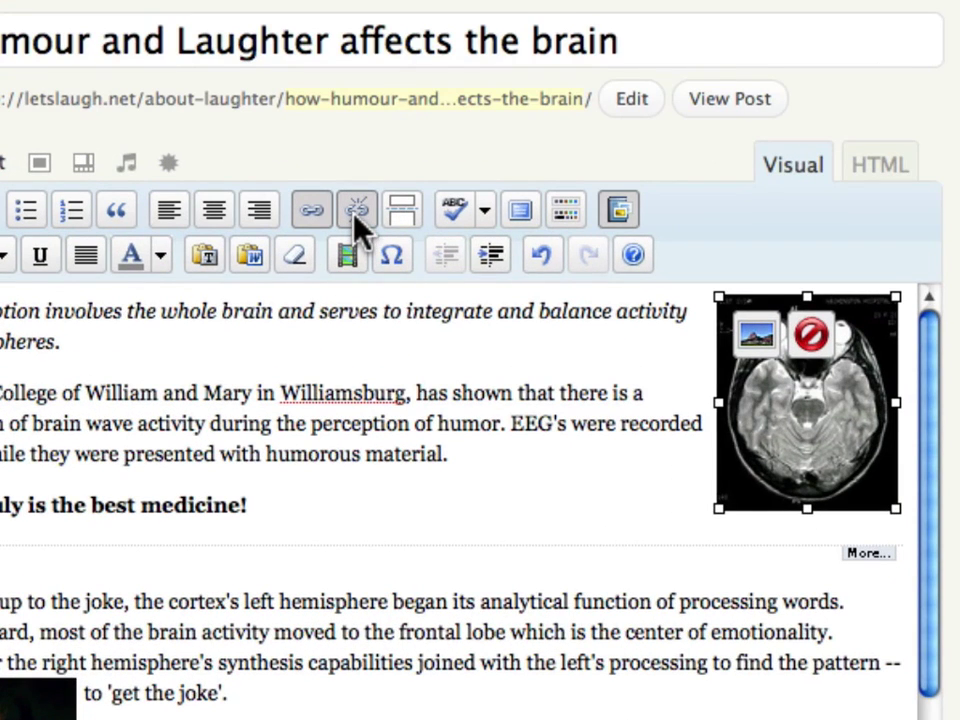
left_click(355, 213)
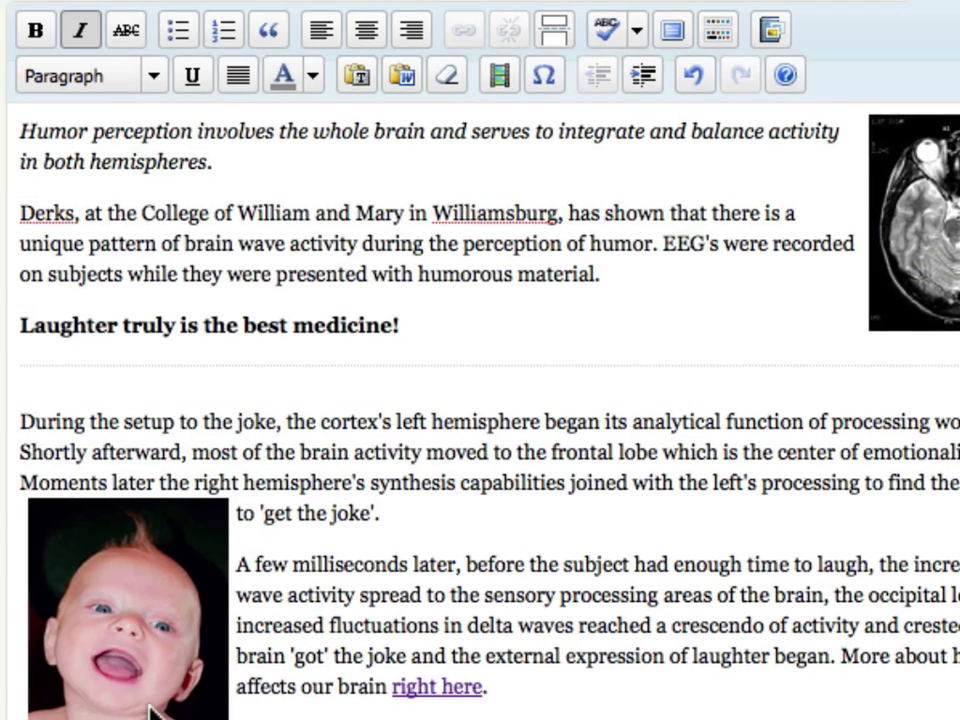
left_click(152, 710)
left_click(514, 34)
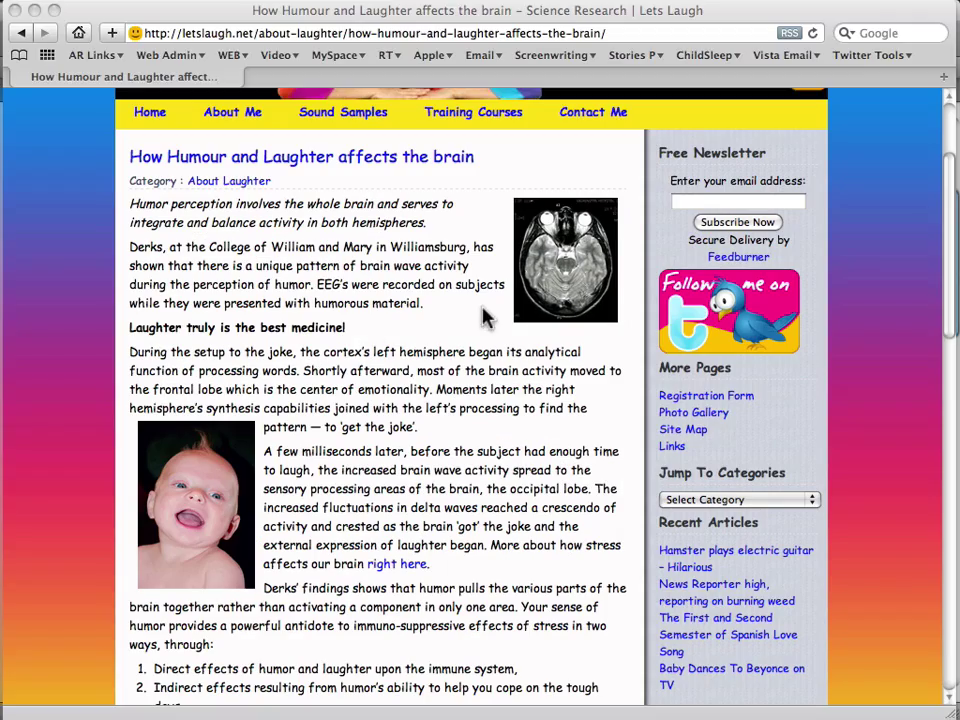
- Review the published article "How Humour and Laughter affects the brain" in the other browser window and play its CNN video
left_click(482, 308)
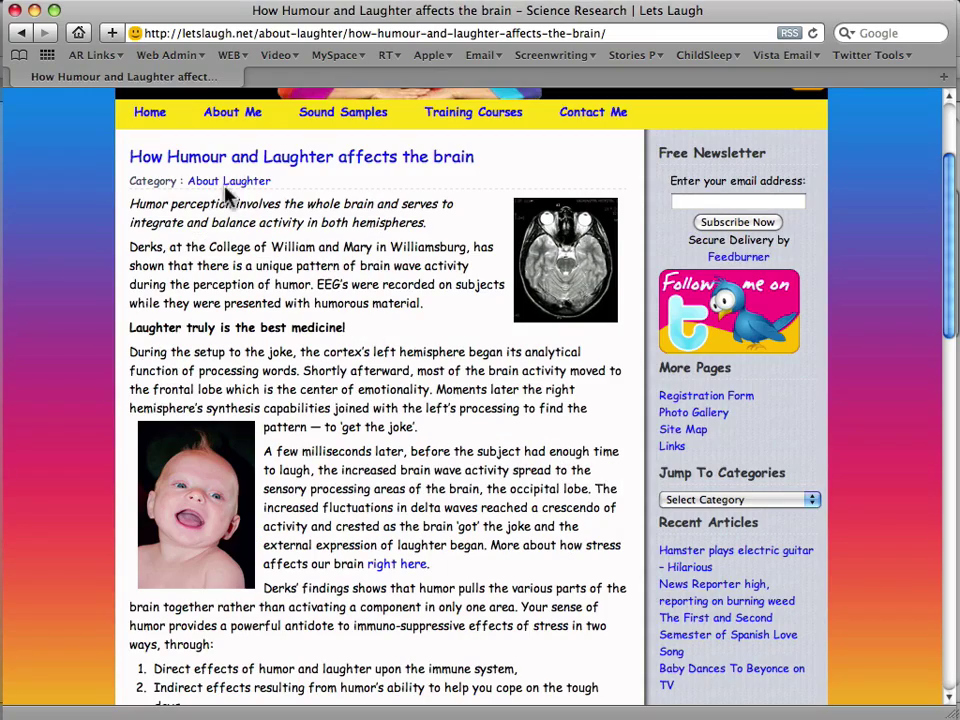
scroll(428, 345, "down", 5)
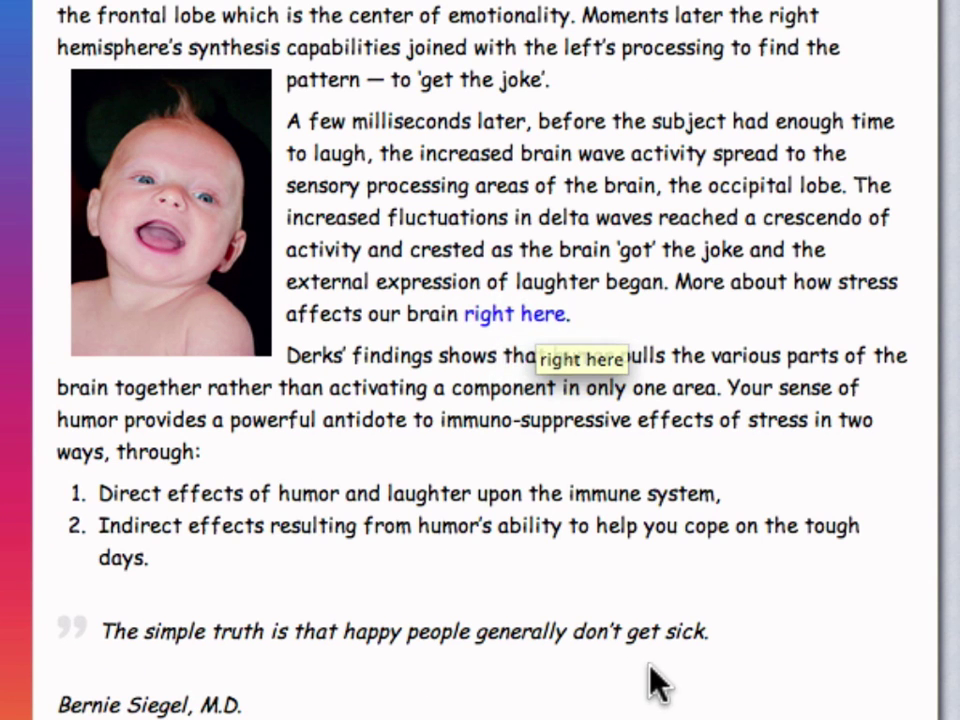
scroll(748, 608, "down", 10)
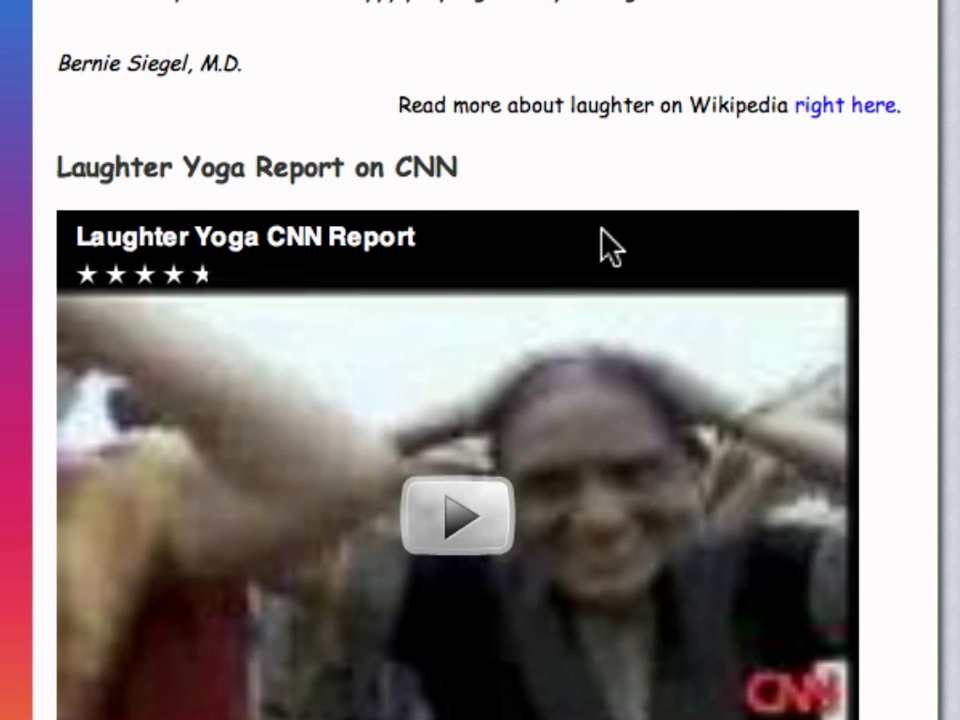
scroll(609, 253, "down", 5)
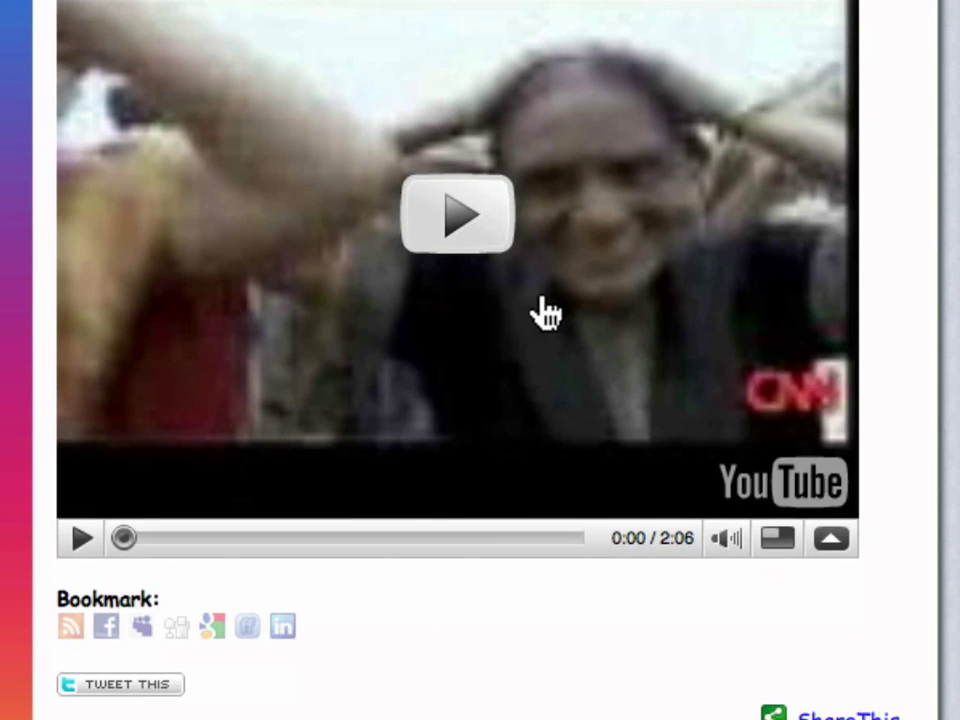
left_click(463, 228)
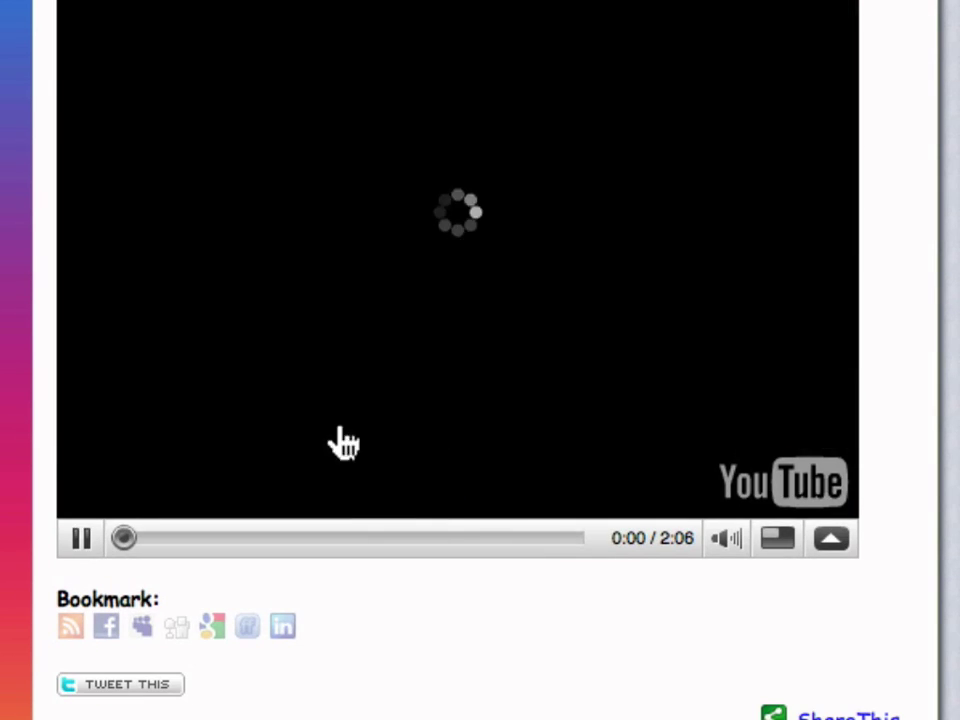